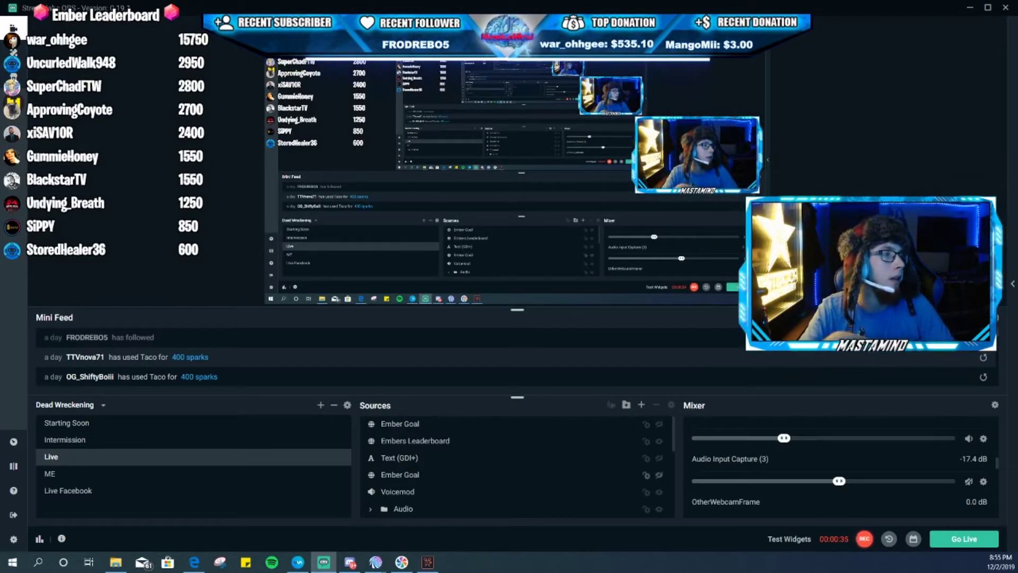
Step: Show the Embers Leaderboard and Ember Goal overlays in the Live scene
{"action": "left_click", "coordinate": [659, 440]}
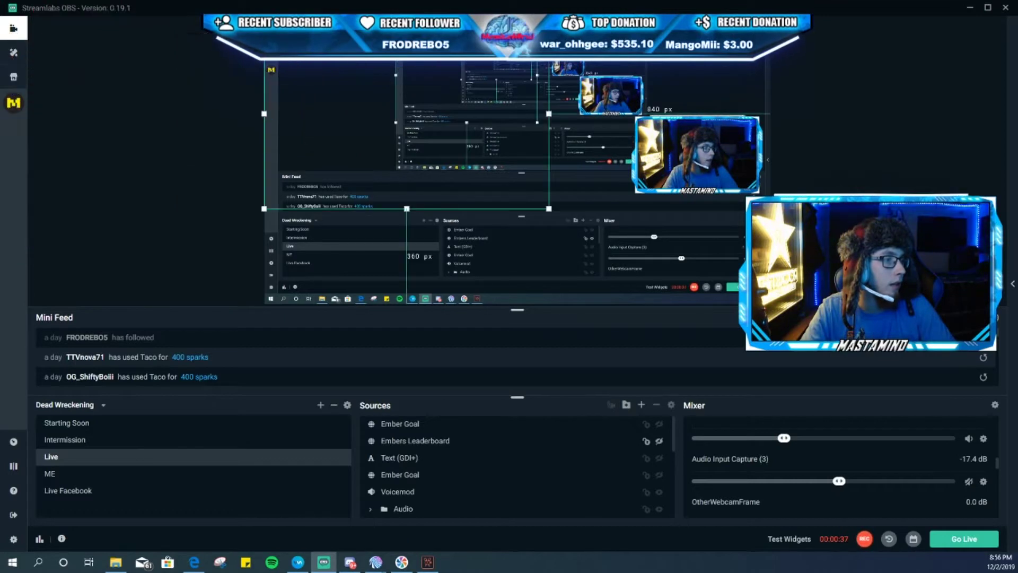
{"action": "left_click", "coordinate": [659, 424]}
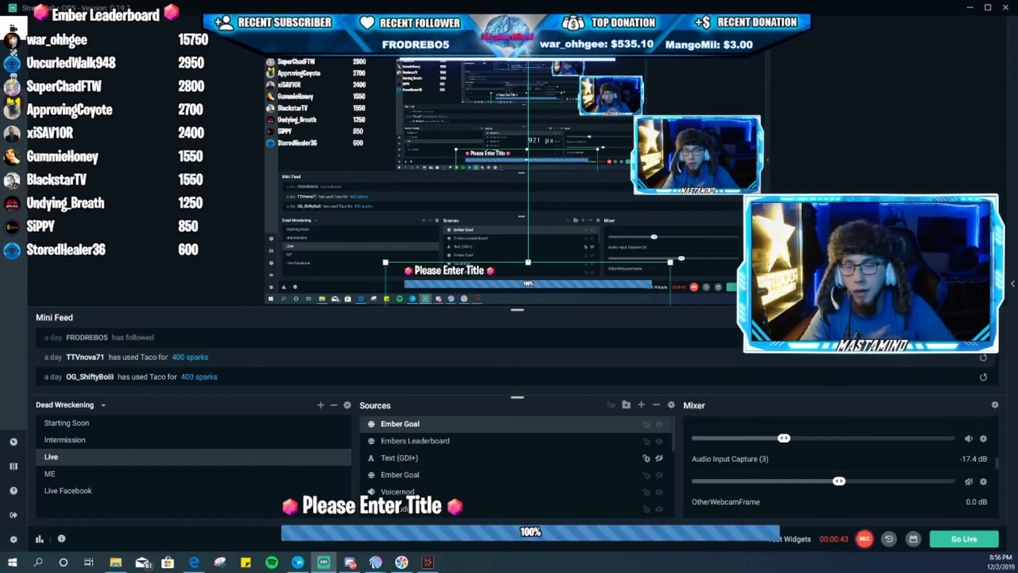
Step: Switch to the browser and open the Mixer Leaderboard Overlay Builder from the PinkMeatBall site's guides
{"action": "left_click", "coordinate": [194, 562]}
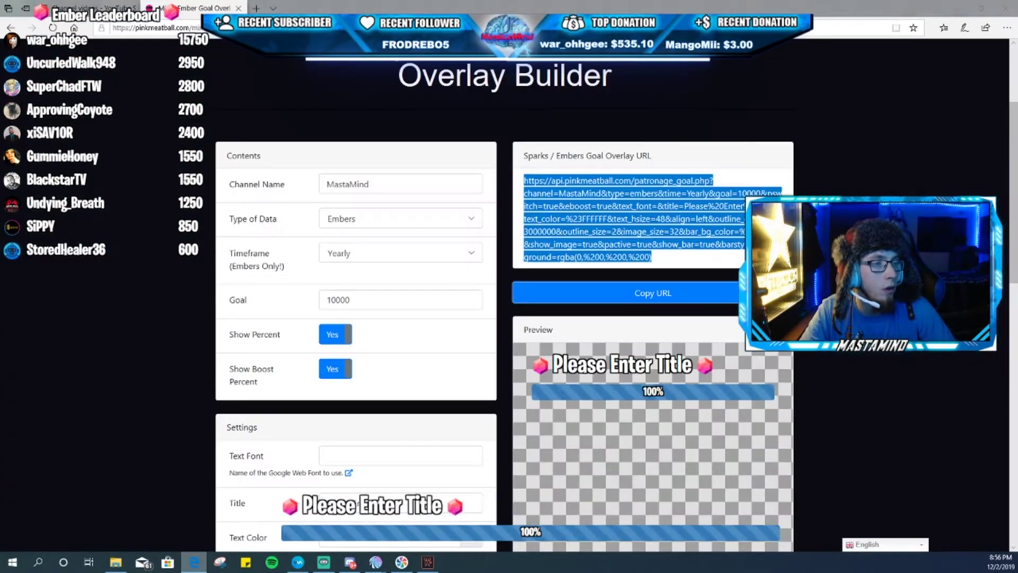
{"action": "scroll", "coordinate": [504, 291], "scroll_direction": "up", "scroll_amount": 1}
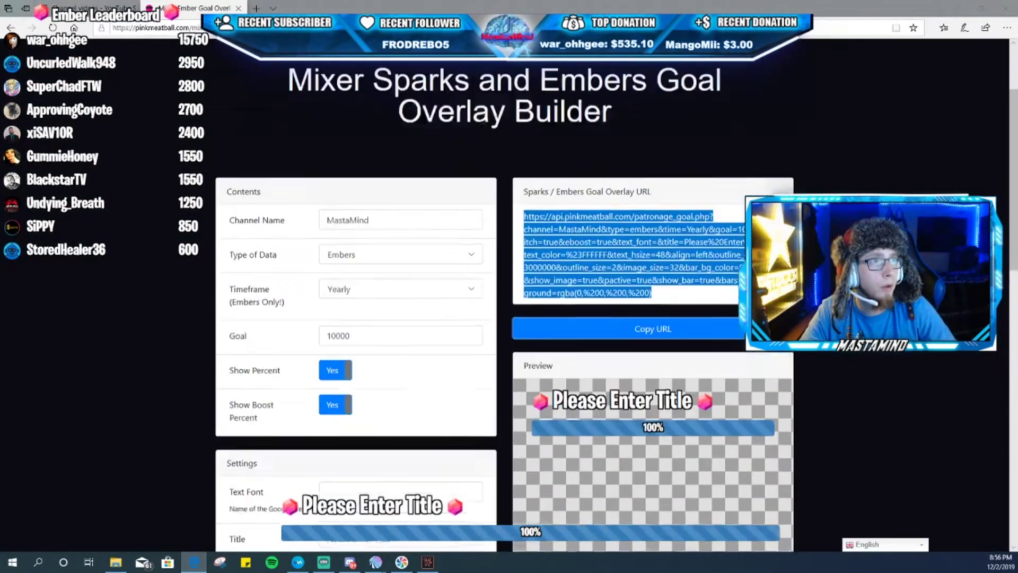
{"action": "scroll", "coordinate": [504, 292], "scroll_direction": "up", "scroll_amount": 2}
{"action": "left_click", "coordinate": [239, 94]}
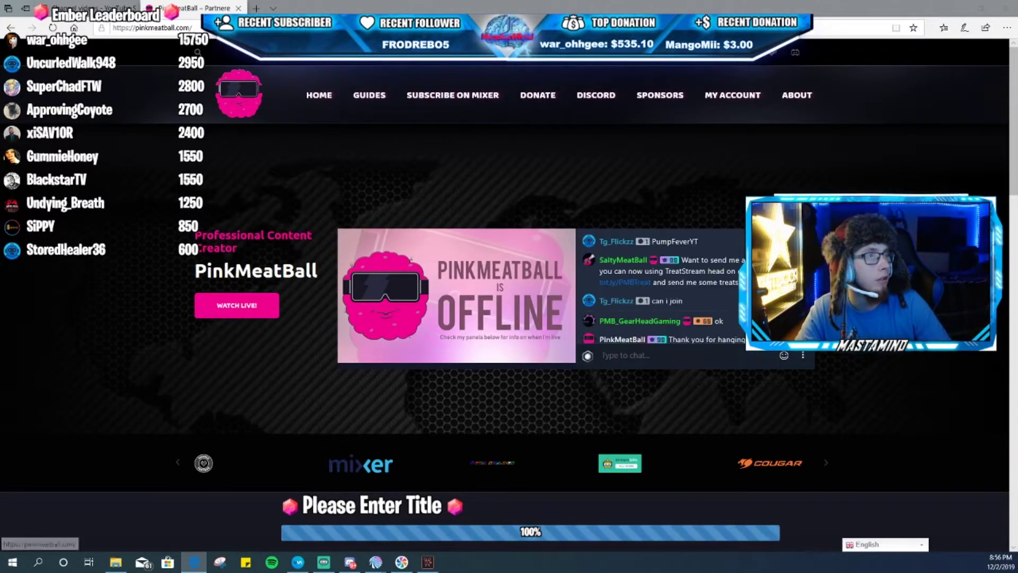
{"action": "mouse_move", "coordinate": [370, 95]}
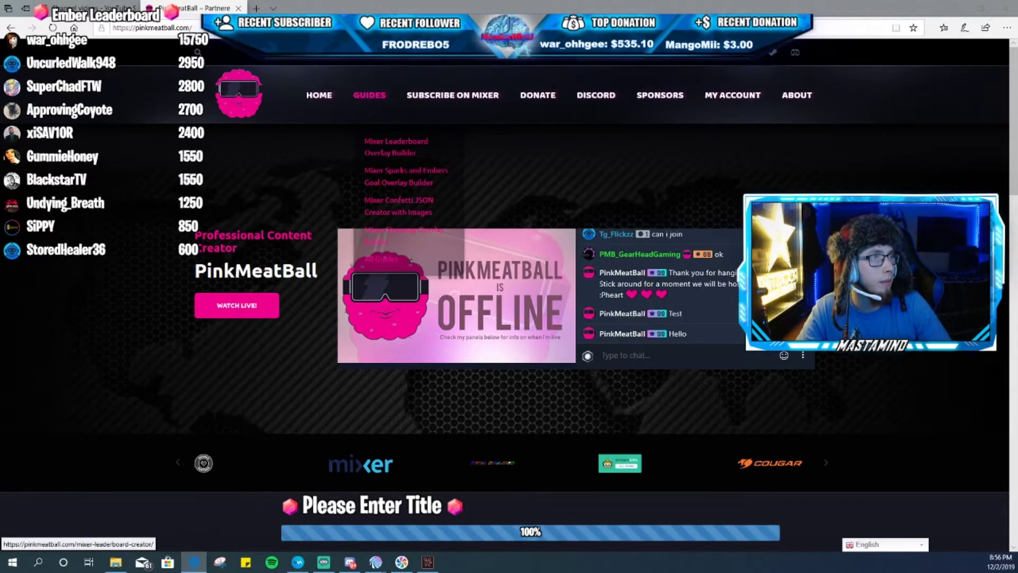
{"action": "left_click", "coordinate": [396, 147]}
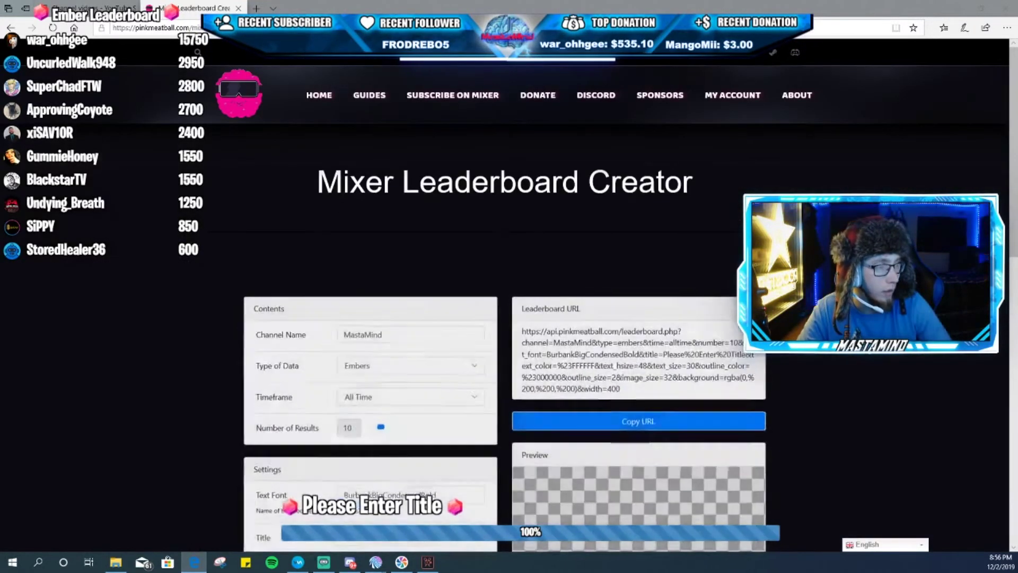
Step: Examine the leaderboard creator's contents, text and page settings together with the overlay preview
{"action": "scroll", "coordinate": [509, 318], "scroll_direction": "down", "scroll_amount": 2}
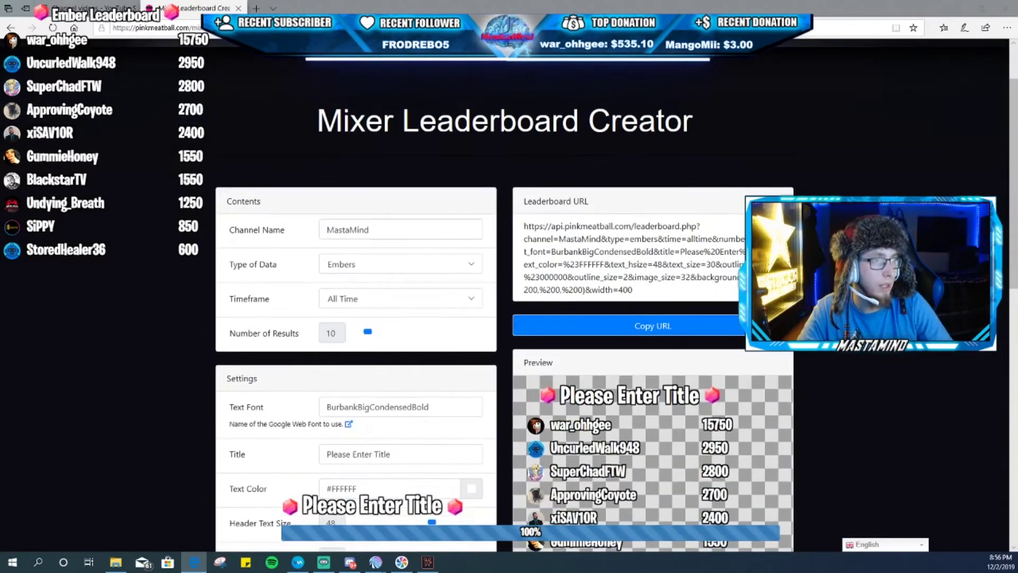
{"action": "scroll", "coordinate": [509, 318], "scroll_direction": "down", "scroll_amount": 2}
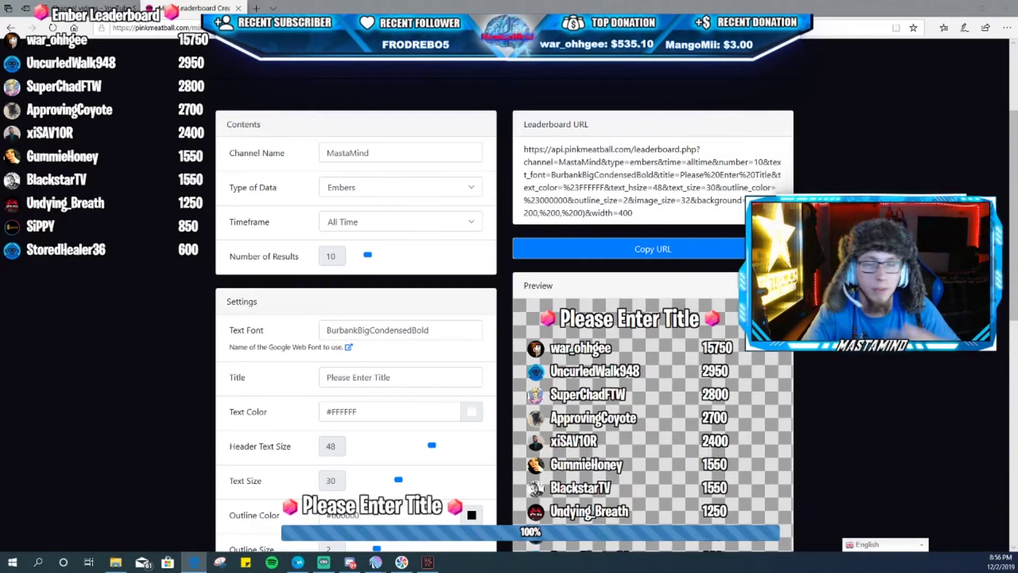
{"action": "scroll", "coordinate": [504, 294], "scroll_direction": "down", "scroll_amount": 2}
{"action": "scroll", "coordinate": [504, 295], "scroll_direction": "up", "scroll_amount": 2}
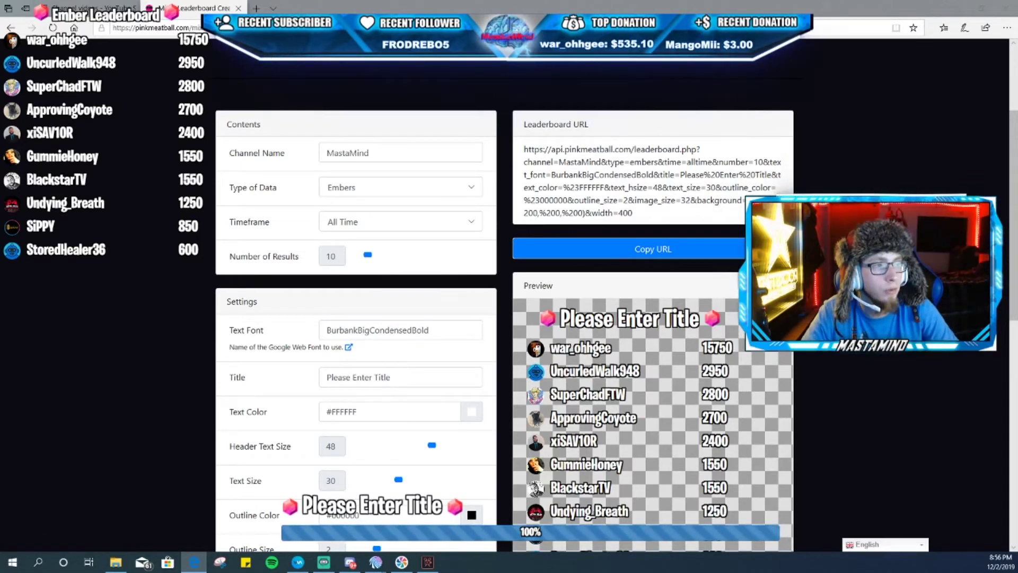
{"action": "scroll", "coordinate": [504, 318], "scroll_direction": "down", "scroll_amount": 3}
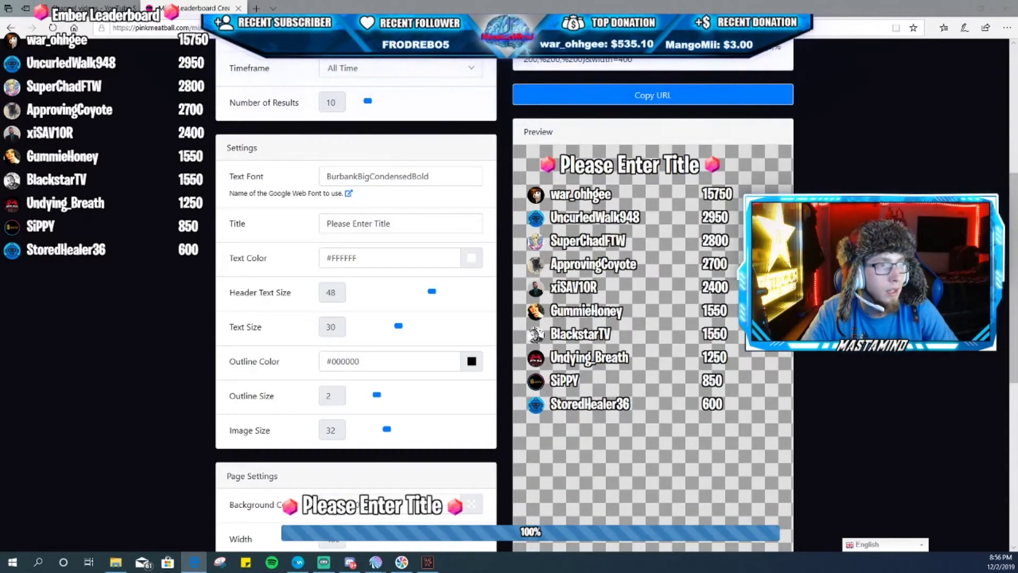
{"action": "scroll", "coordinate": [503, 319], "scroll_direction": "down", "scroll_amount": 3}
{"action": "scroll", "coordinate": [504, 319], "scroll_direction": "up", "scroll_amount": 3}
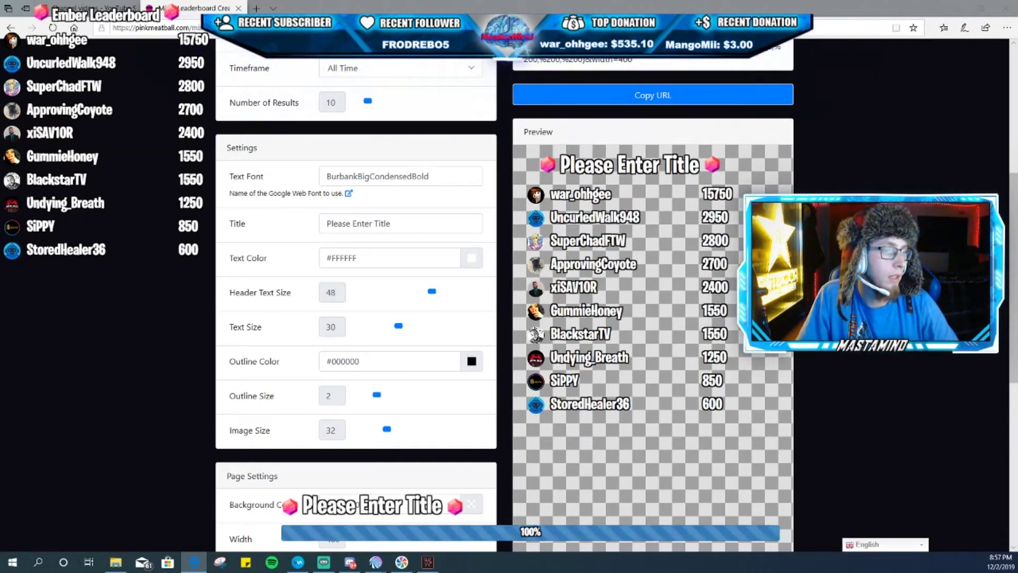
{"action": "scroll", "coordinate": [504, 287], "scroll_direction": "down", "scroll_amount": 3}
{"action": "scroll", "coordinate": [503, 286], "scroll_direction": "up", "scroll_amount": 2}
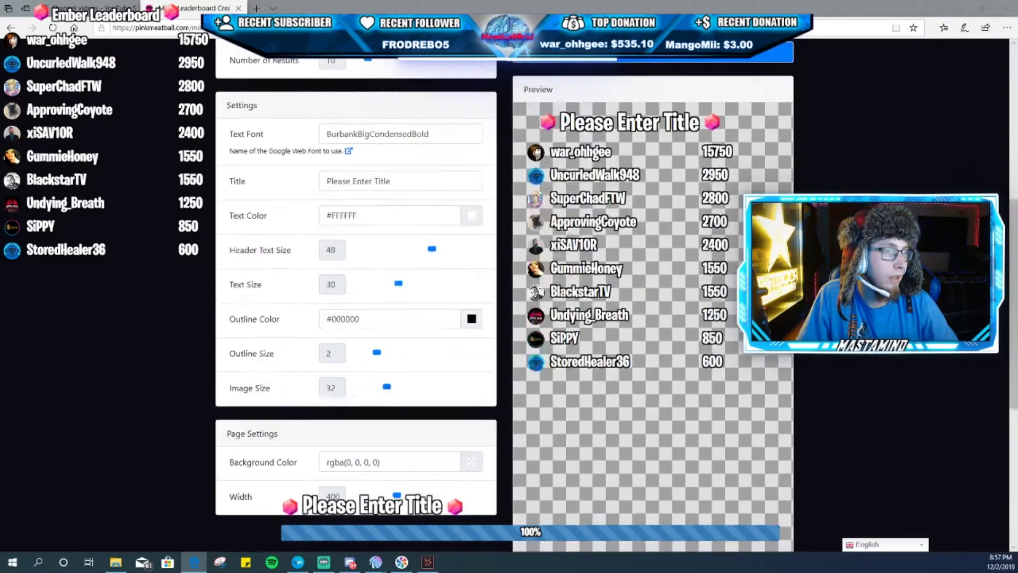
{"action": "scroll", "coordinate": [504, 286], "scroll_direction": "up", "scroll_amount": 4}
{"action": "scroll", "coordinate": [504, 287], "scroll_direction": "down", "scroll_amount": 3}
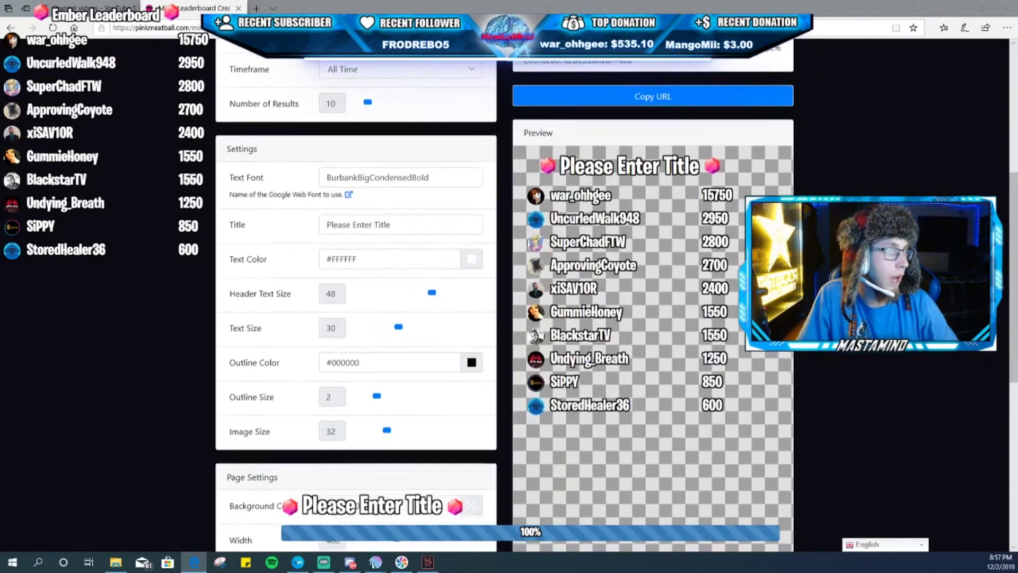
{"action": "scroll", "coordinate": [503, 286], "scroll_direction": "up", "scroll_amount": 3}
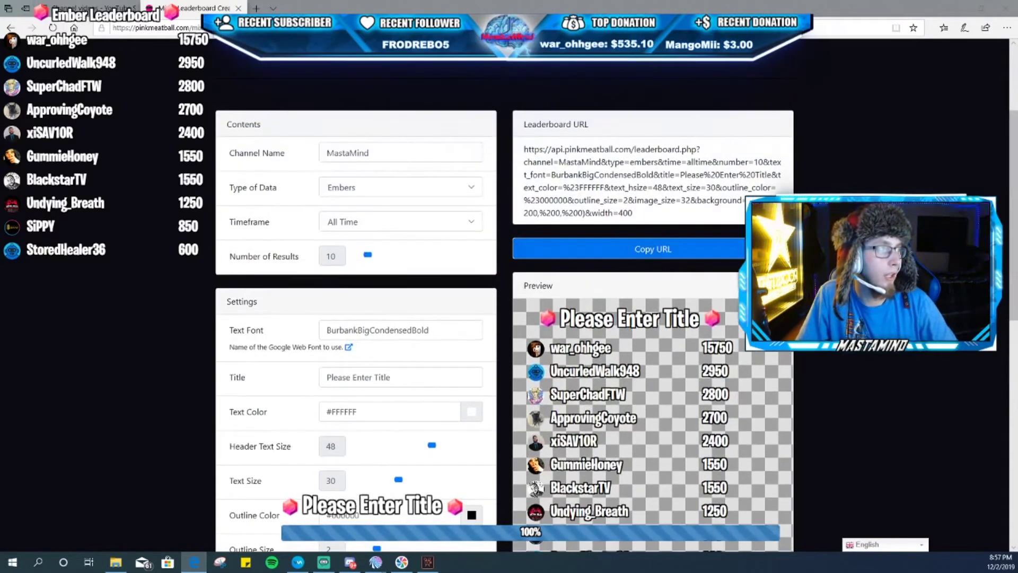
Step: Copy the leaderboard URL, switch to Streamlabs OBS and hide the Ember Goal source
{"action": "left_click", "coordinate": [653, 249]}
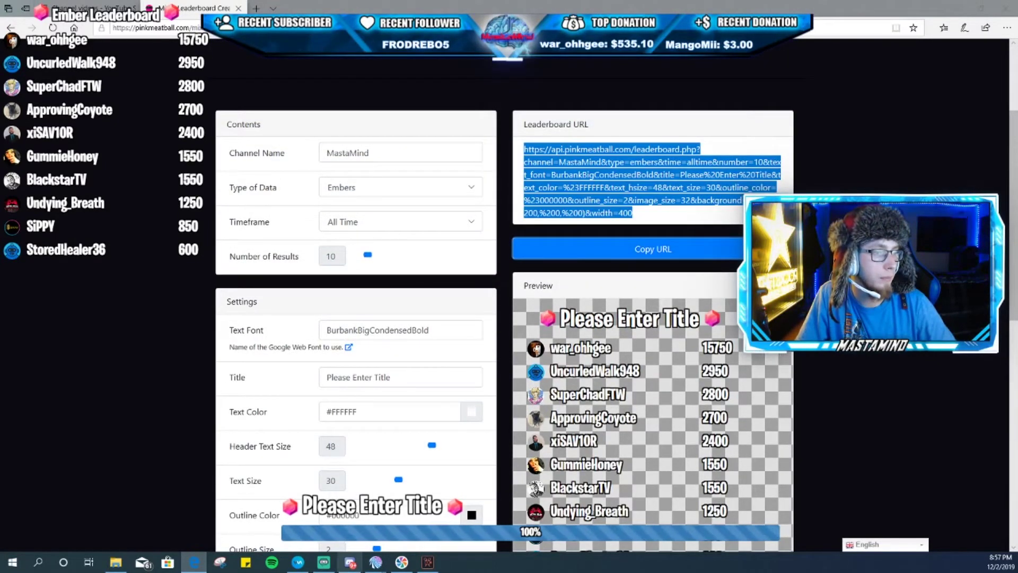
{"action": "left_click", "coordinate": [322, 562]}
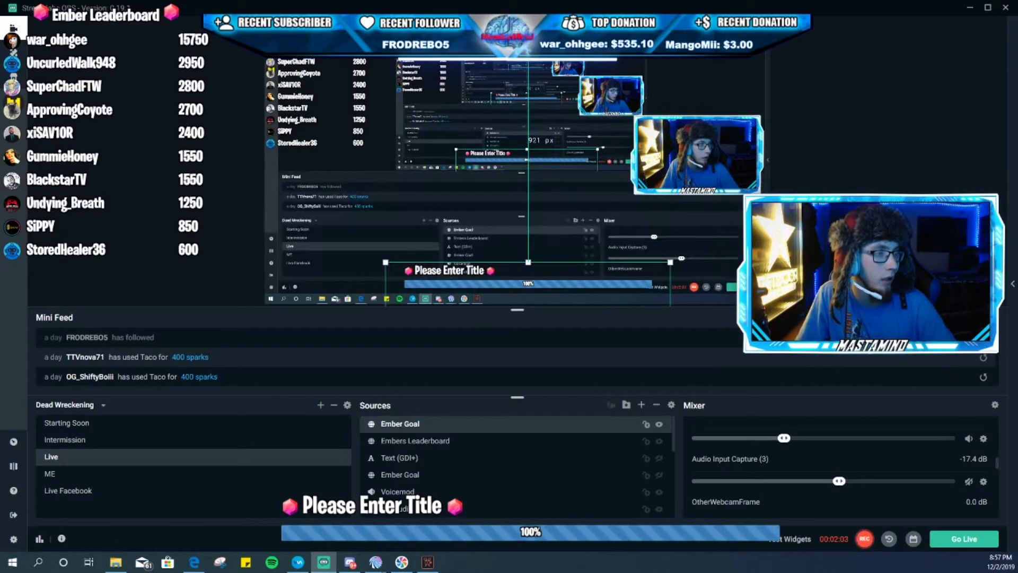
{"action": "left_click", "coordinate": [658, 424]}
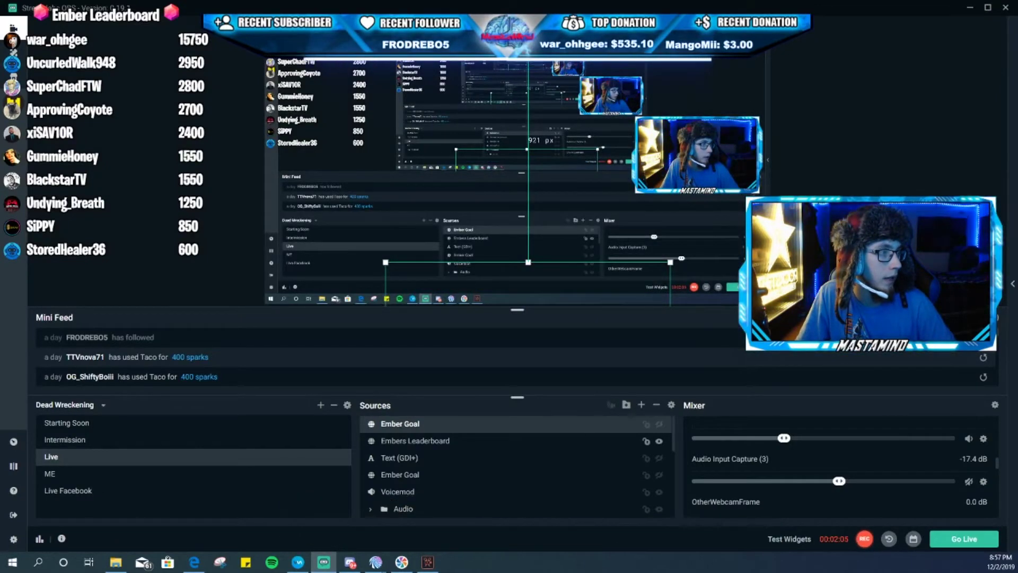
Step: Add a new Browser Source named "ember leader" to the Live scene
{"action": "left_click", "coordinate": [641, 404]}
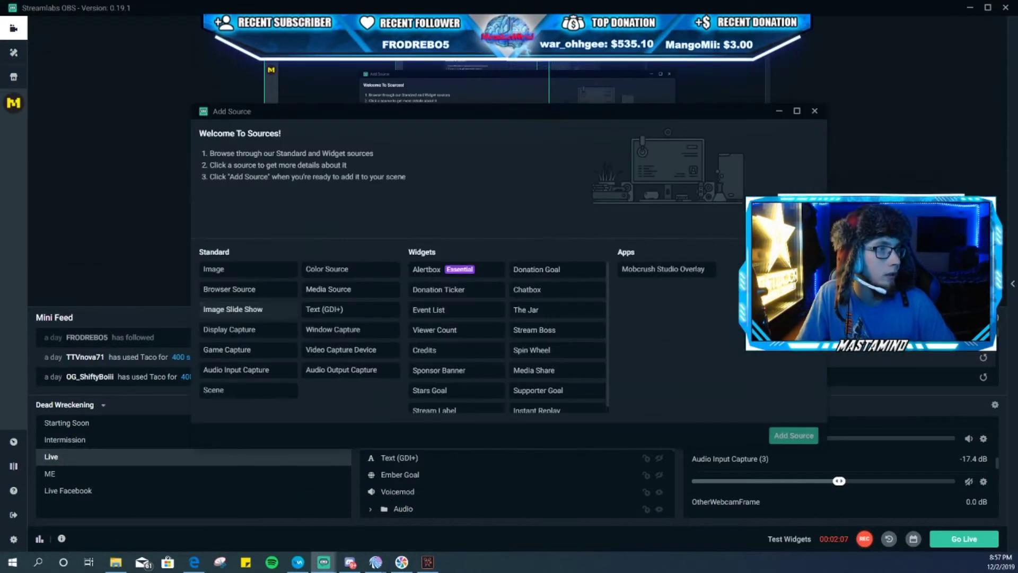
{"action": "left_click", "coordinate": [229, 289]}
{"action": "left_click", "coordinate": [793, 436]}
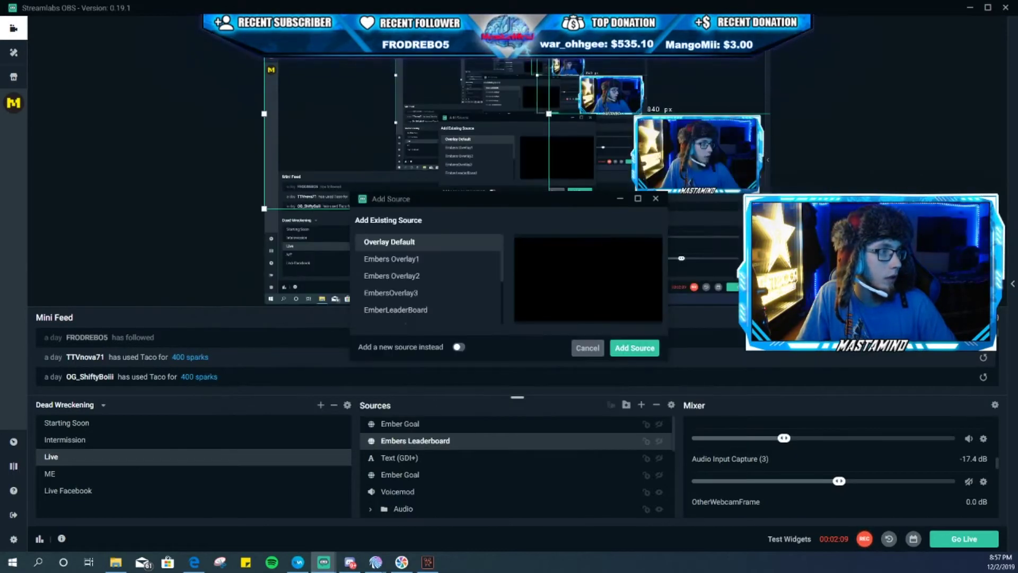
{"action": "left_click", "coordinate": [458, 347]}
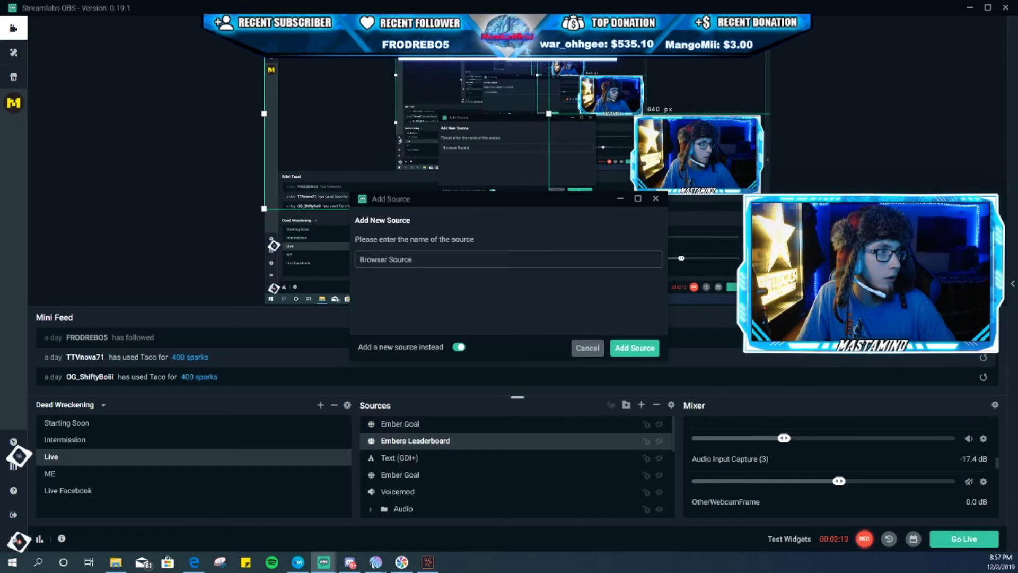
{"action": "key", "text": "ctrl+a"}
{"action": "type", "text": "ember"}
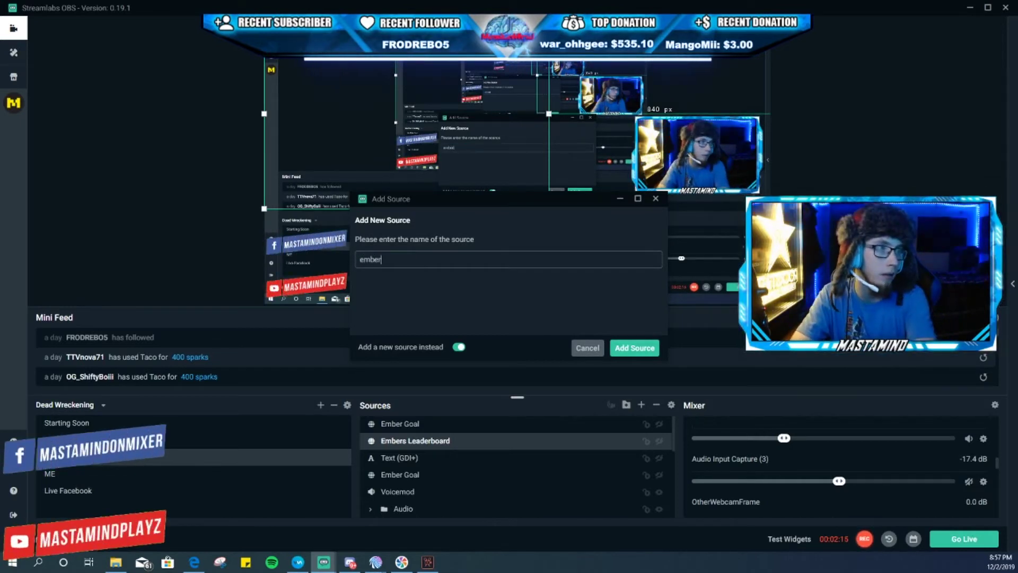
{"action": "type", "text": " leader"}
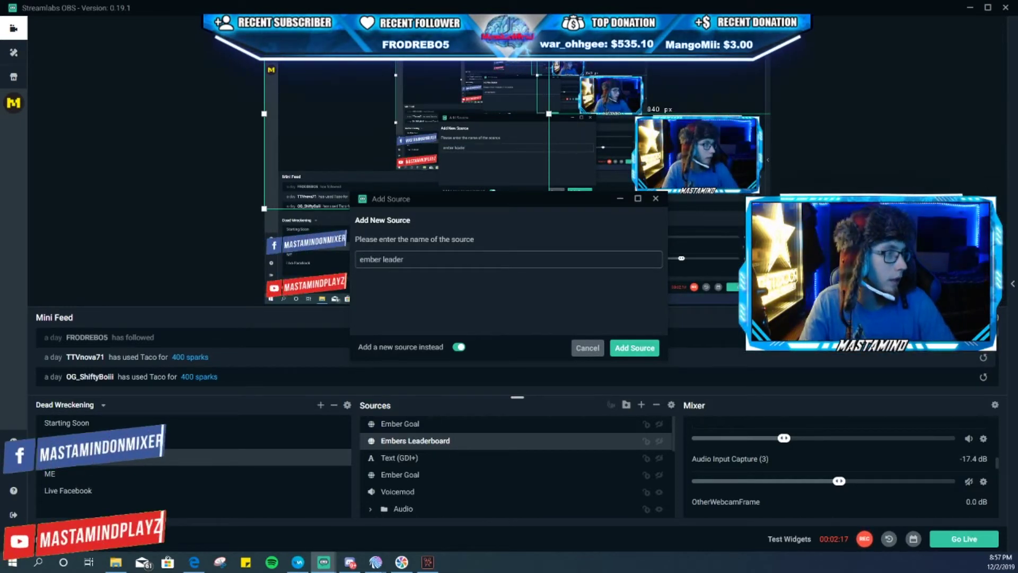
{"action": "key", "text": "Return"}
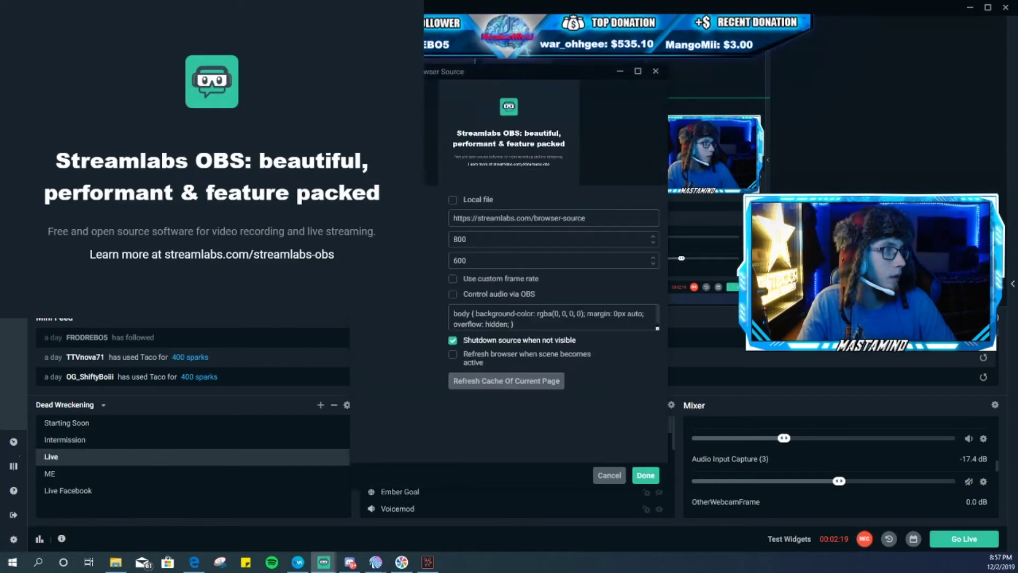
Step: Paste the copied leaderboard URL into the browser source, set its size to 1080 by 720, and save the settings
{"action": "key", "text": "ctrl+v"}
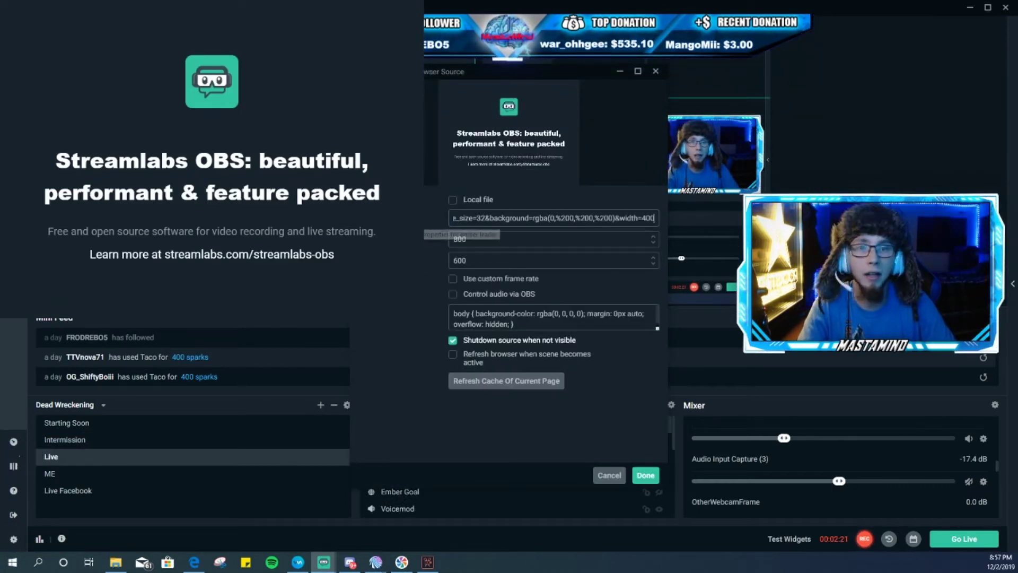
{"action": "key", "text": "Tab"}
{"action": "type", "text": "1080"}
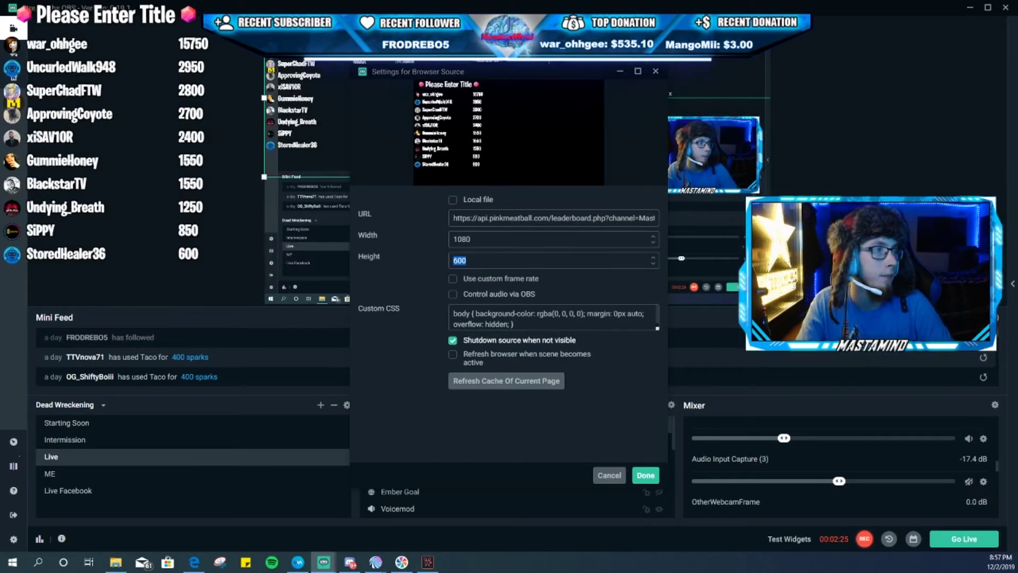
{"action": "type", "text": "720"}
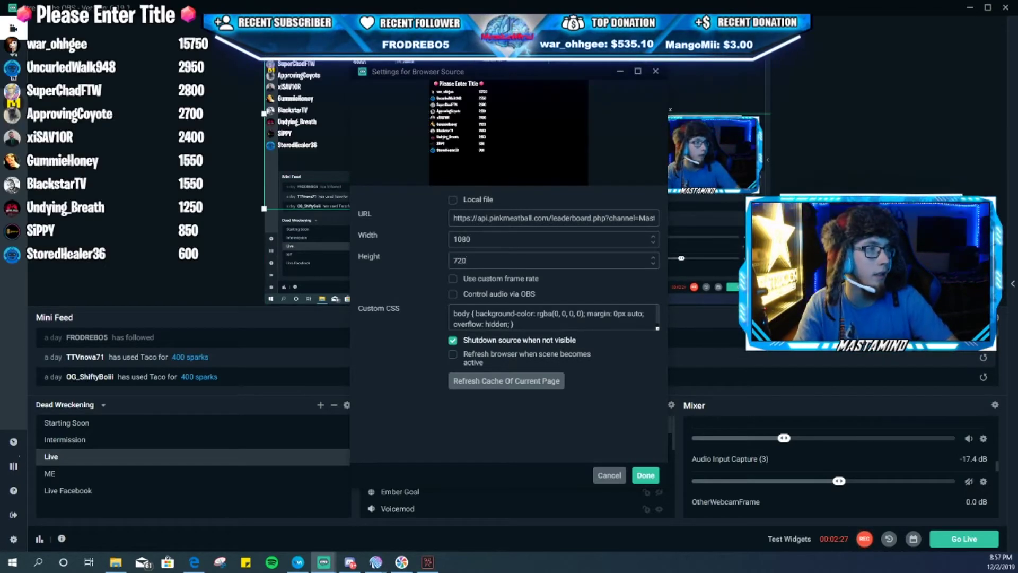
{"action": "left_click", "coordinate": [645, 475]}
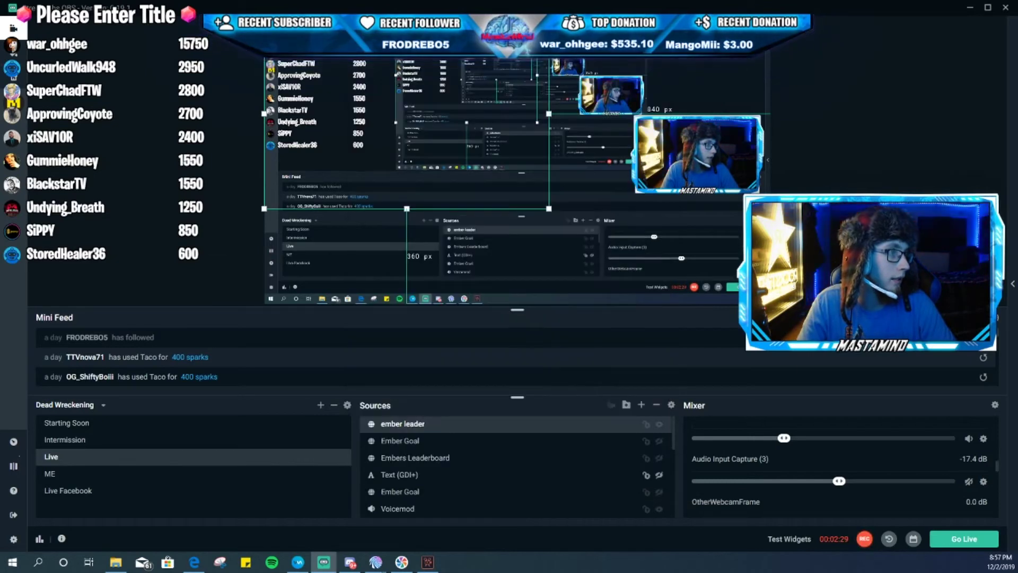
Step: Move the ember leader overlay around the scene preview and return it to the canvas's upper-left corner
{"action": "left_click_drag", "start_coordinate": [407, 114], "coordinate": [419, 278]}
{"action": "left_click_drag", "start_coordinate": [418, 231], "coordinate": [406, 160]}
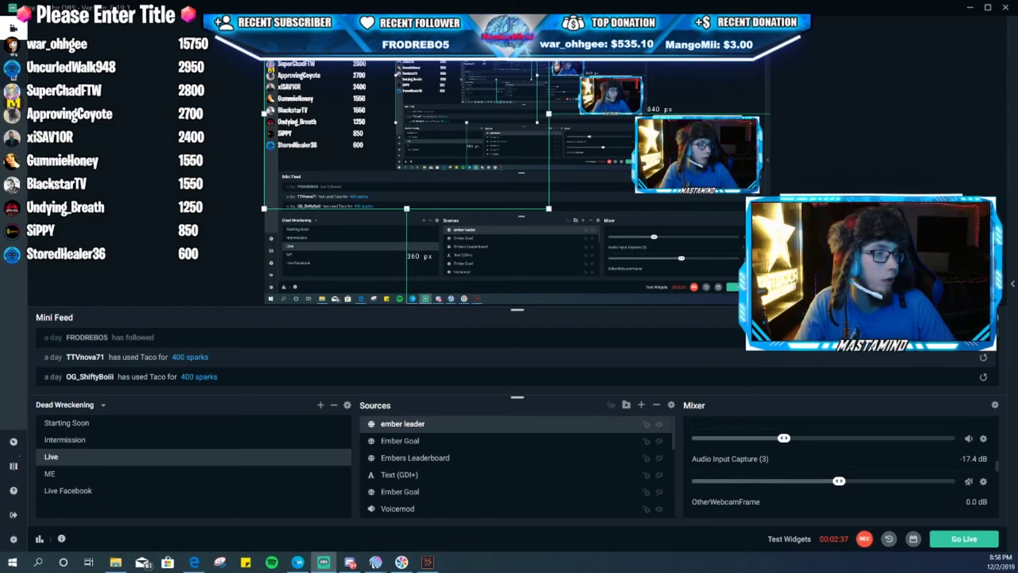
Step: Switch to the browser and open the Mixer Sparks and Embers Goal Overlay Builder
{"action": "left_click", "coordinate": [194, 561]}
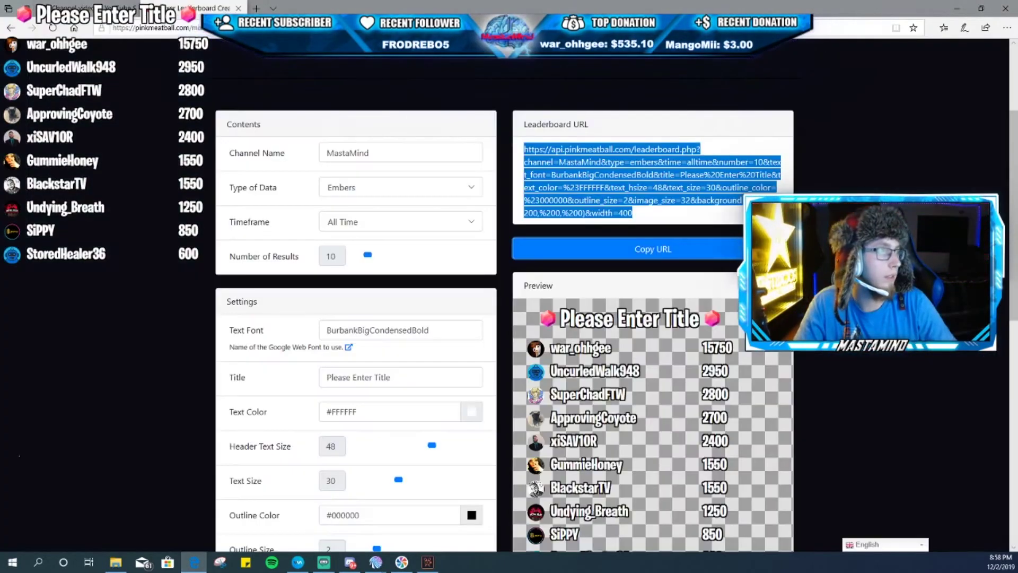
{"action": "scroll", "coordinate": [507, 329], "scroll_direction": "up", "scroll_amount": 3}
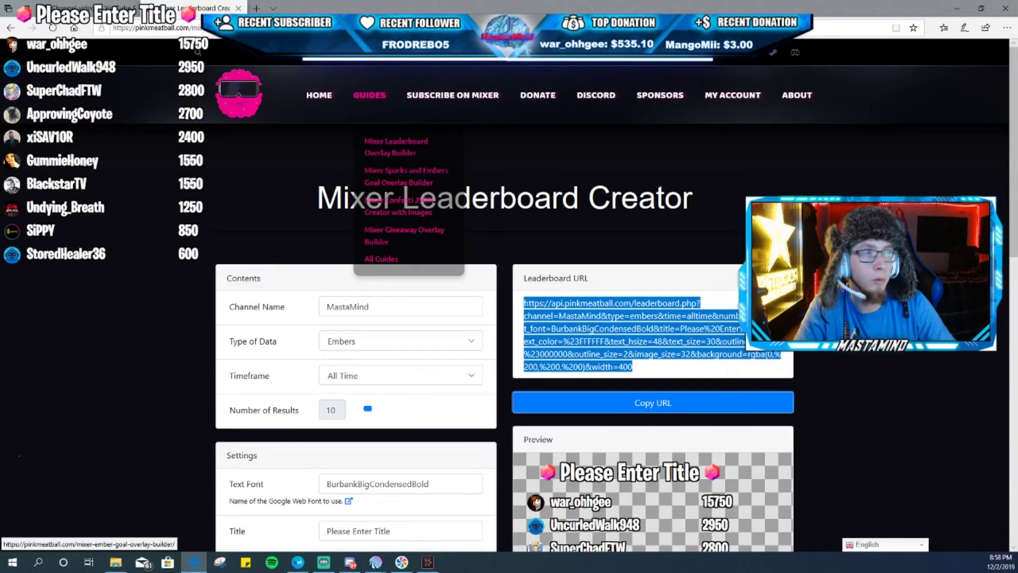
{"action": "left_click", "coordinate": [405, 176]}
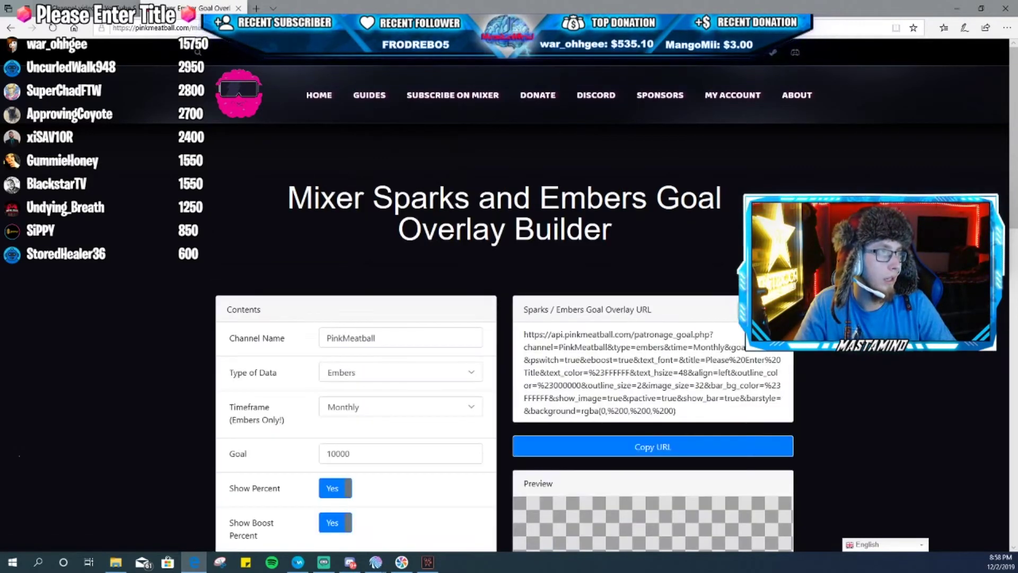
Step: Set the goal overlay's channel name to MastaMind
{"action": "scroll", "coordinate": [505, 294], "scroll_direction": "down", "scroll_amount": 1}
{"action": "double_click", "coordinate": [350, 260]}
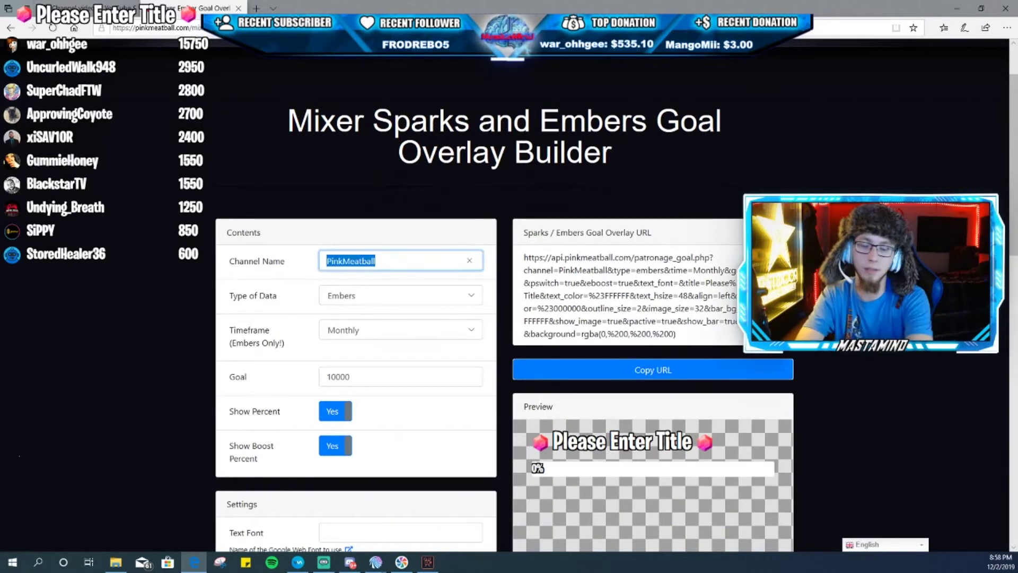
{"action": "type", "text": "Masta"}
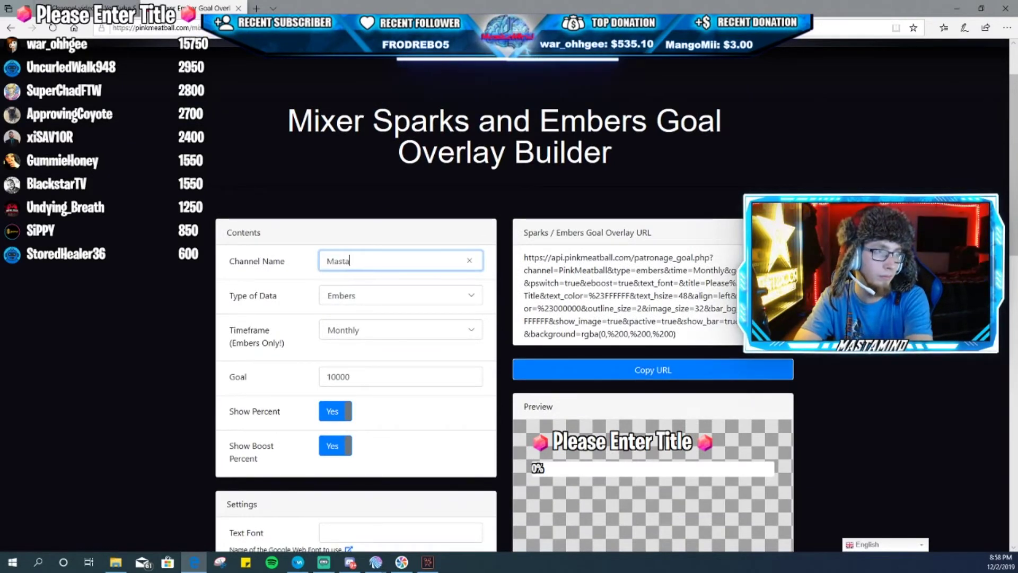
{"action": "type", "text": "Mind"}
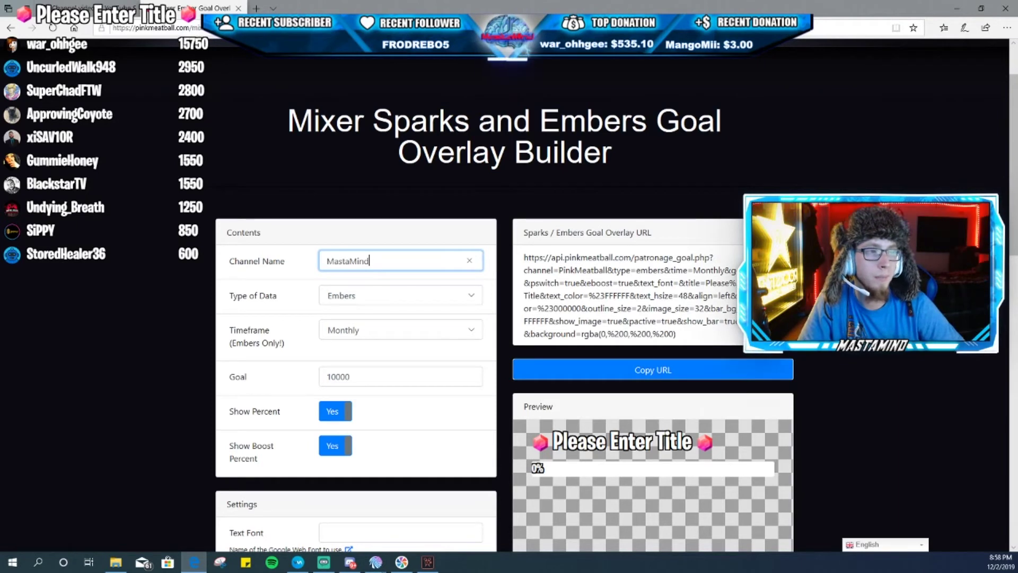
Step: Set the goal's timeframe to Yearly, trying Show Percent turned off before switching it back to Yes
{"action": "left_click", "coordinate": [334, 411]}
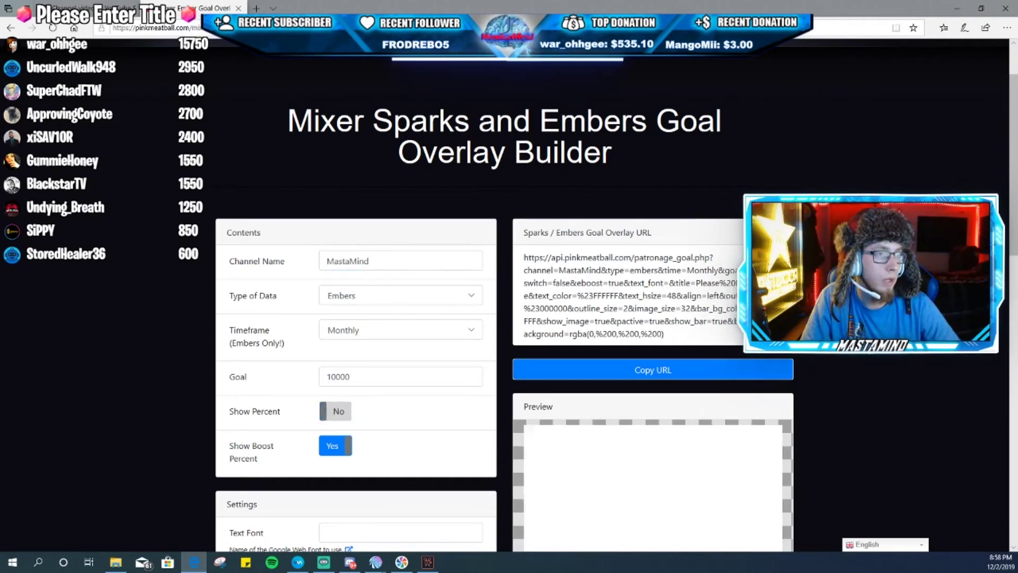
{"action": "left_click", "coordinate": [400, 330]}
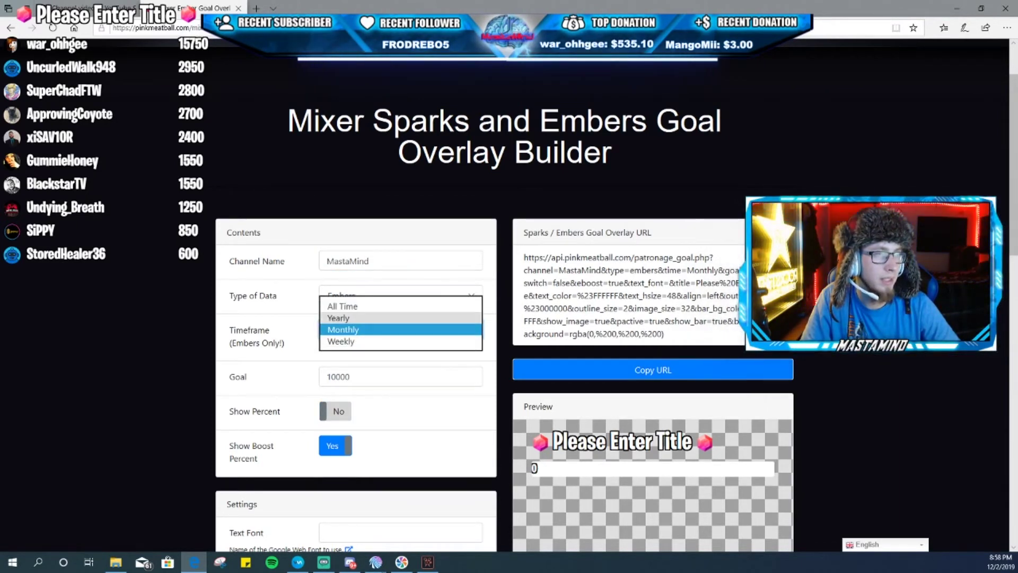
{"action": "left_click", "coordinate": [342, 317]}
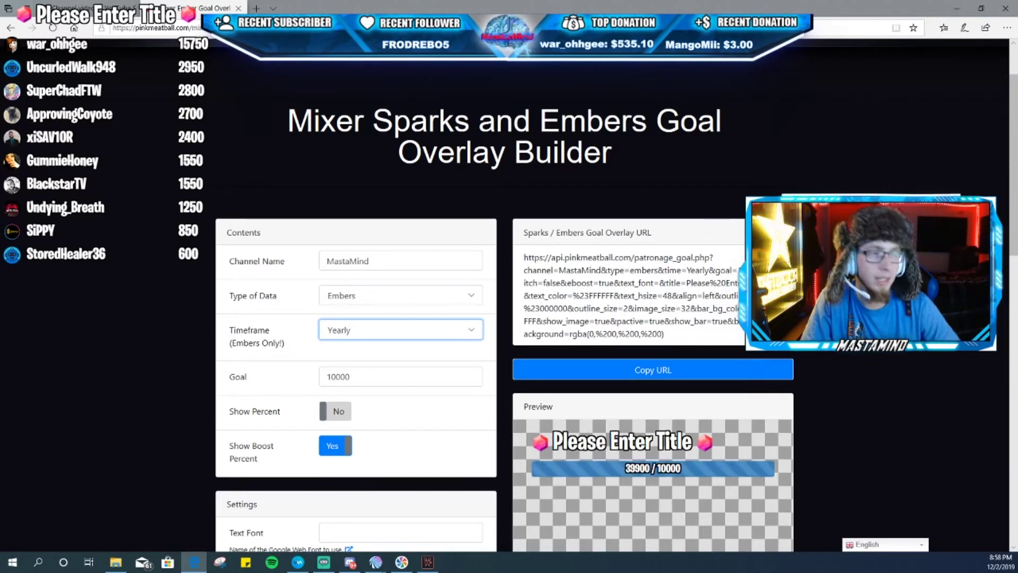
{"action": "left_click", "coordinate": [335, 411]}
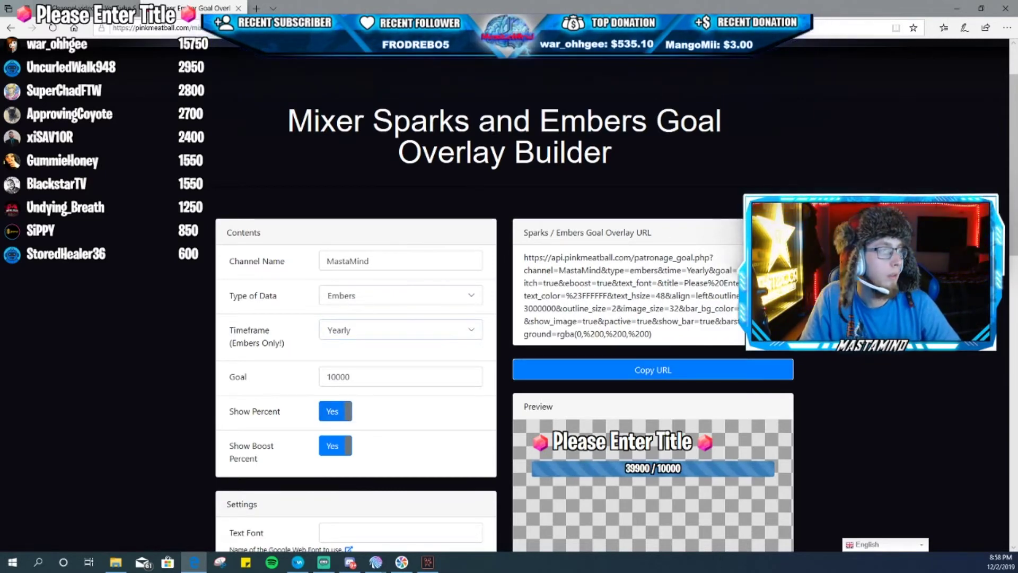
Step: Enter Pax South as both the text font and the title of the goal overlay
{"action": "scroll", "coordinate": [504, 318], "scroll_direction": "down", "scroll_amount": 3}
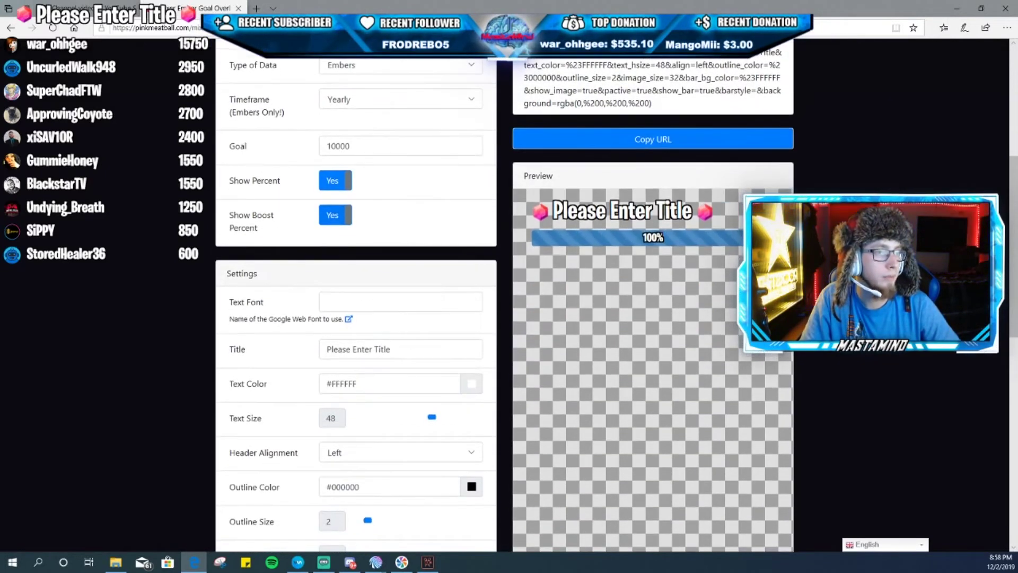
{"action": "left_click", "coordinate": [327, 301]}
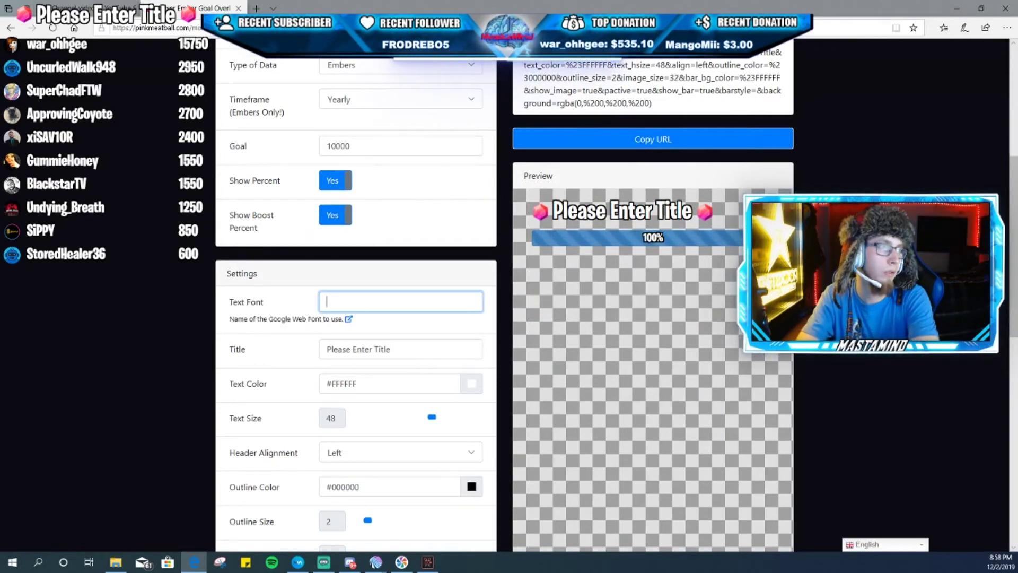
{"action": "type", "text": "Pax South"}
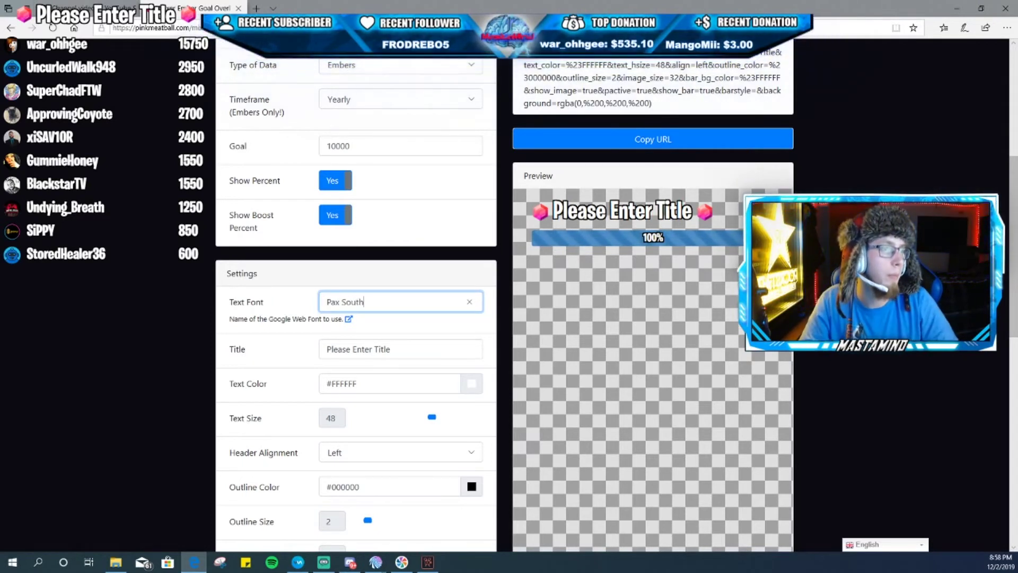
{"action": "left_click", "coordinate": [391, 349]}
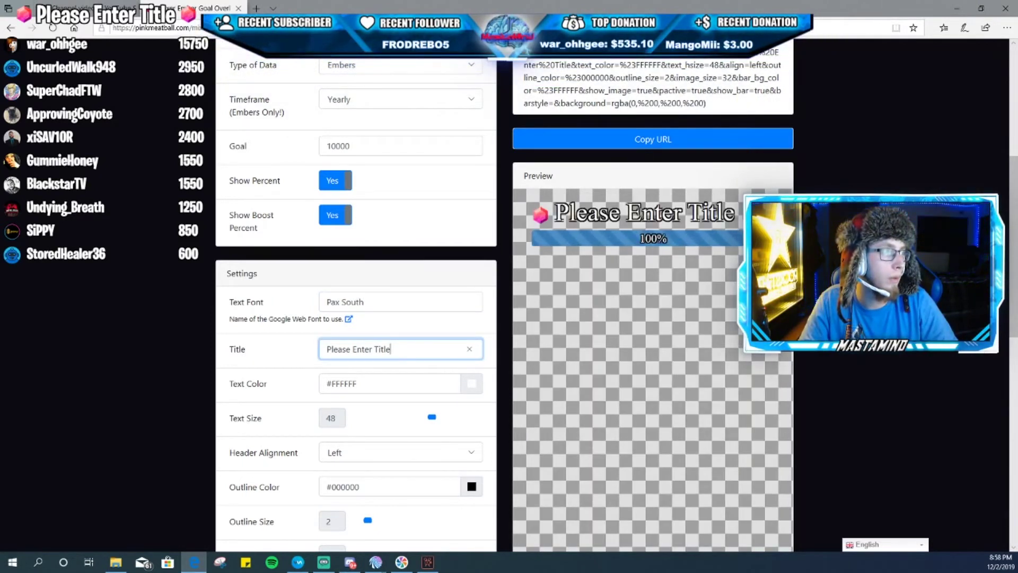
{"action": "left_click", "coordinate": [364, 302]}
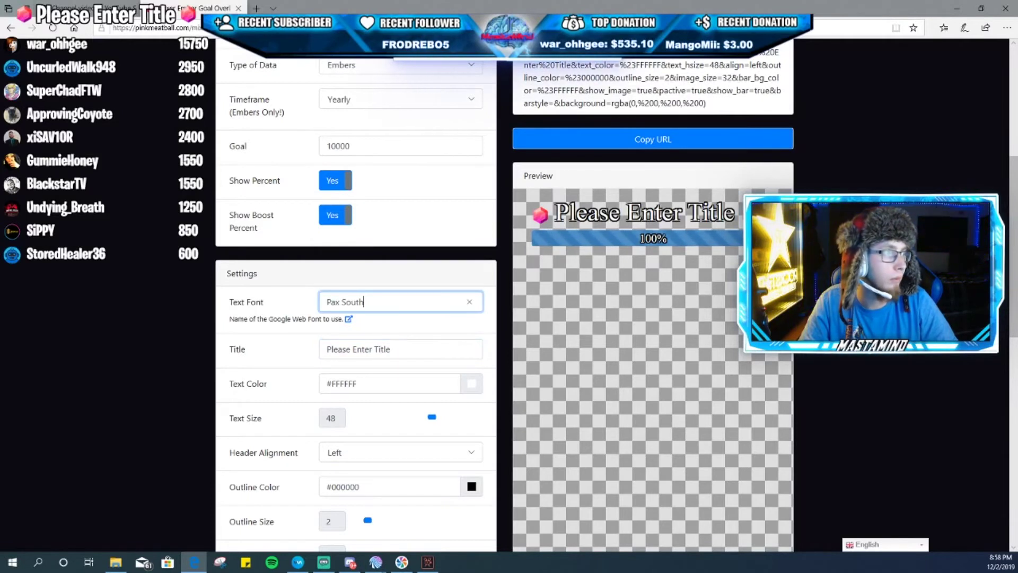
{"action": "key", "text": "Tab"}
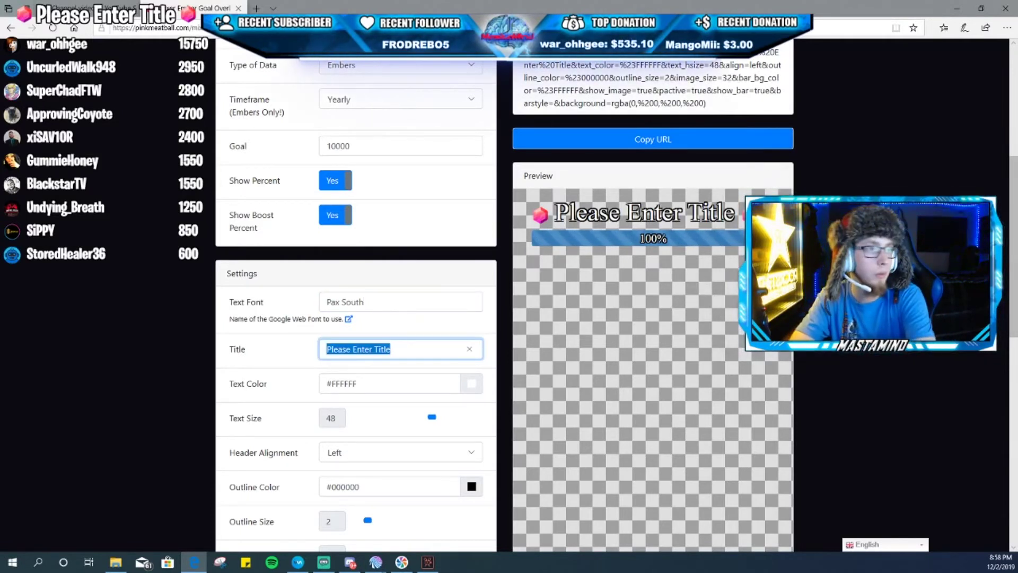
{"action": "type", "text": "Pax Sout"}
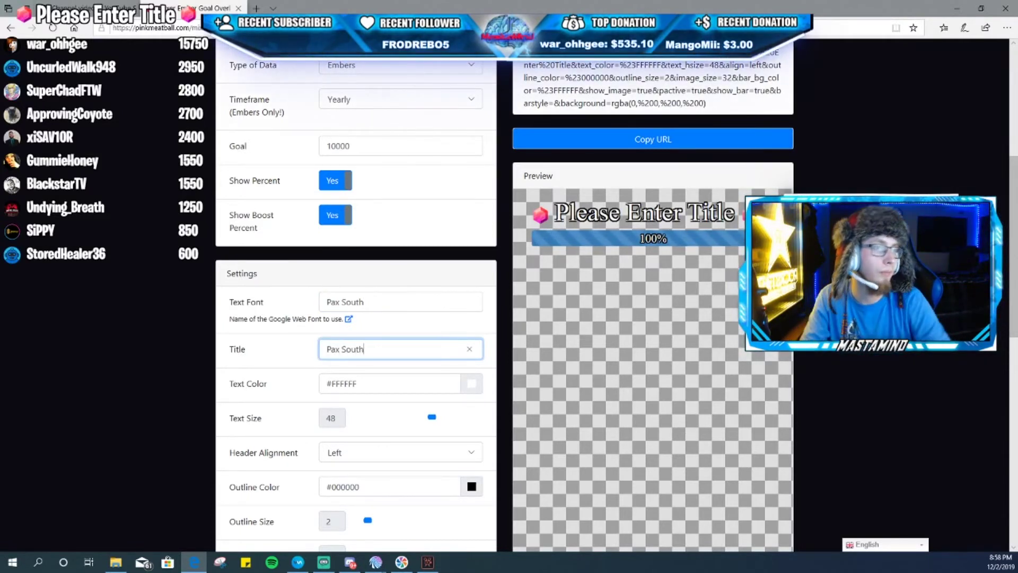
{"action": "type", "text": "h"}
{"action": "key", "text": "Tab"}
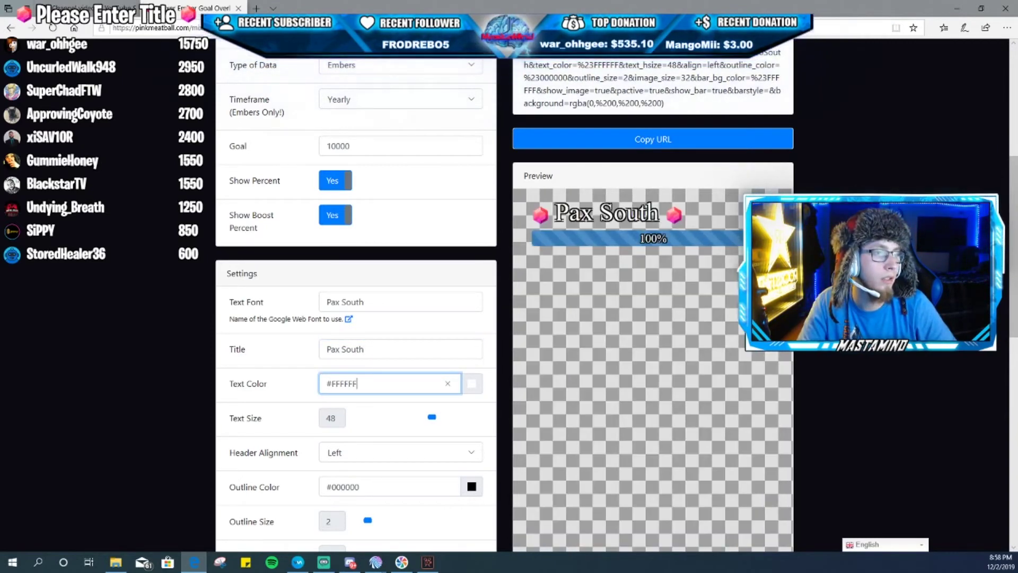
Step: Set the header alignment to Center after trying Right, and copy the goal overlay URL
{"action": "left_click", "coordinate": [400, 453]}
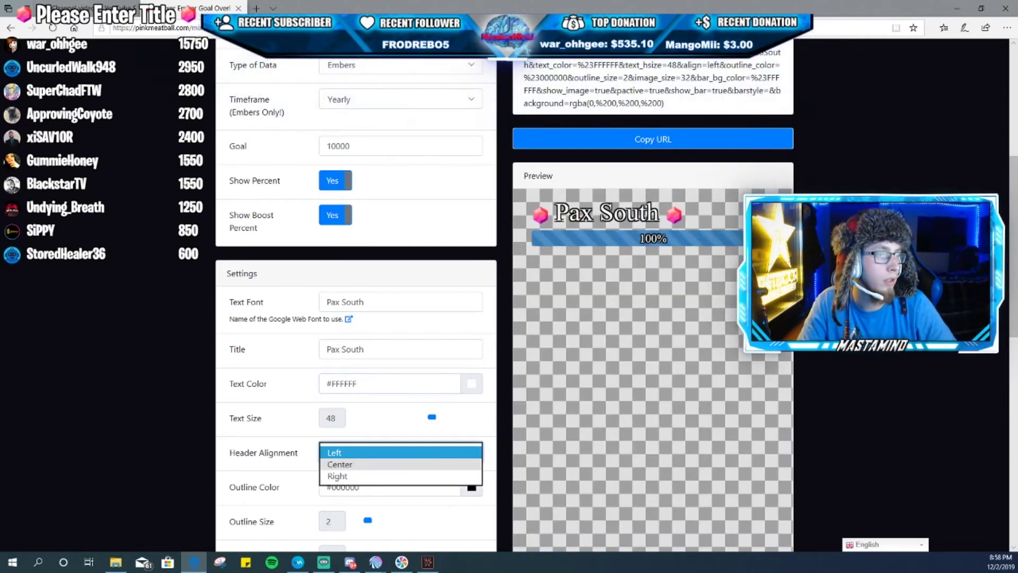
{"action": "left_click", "coordinate": [400, 462]}
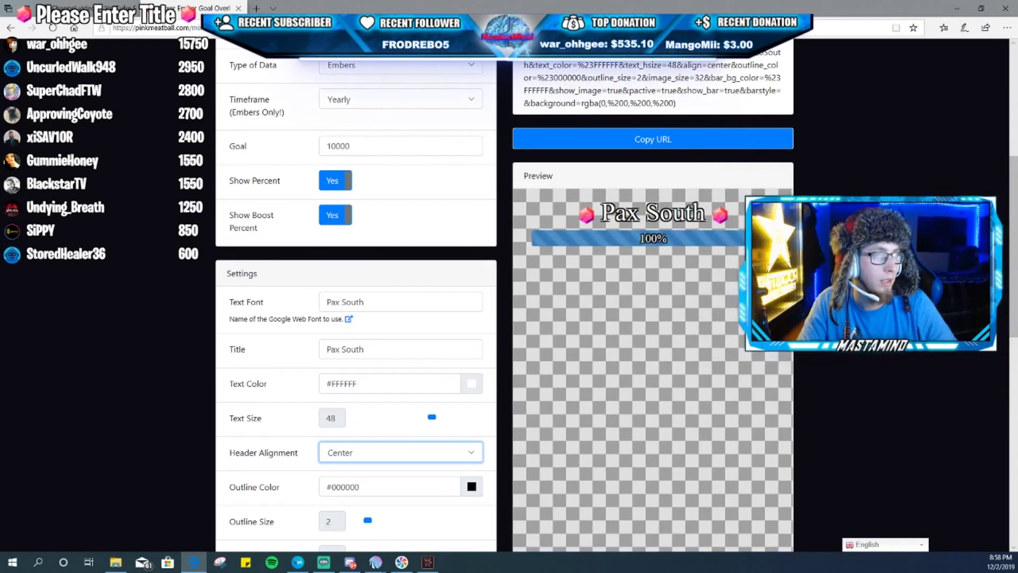
{"action": "key", "text": "Down"}
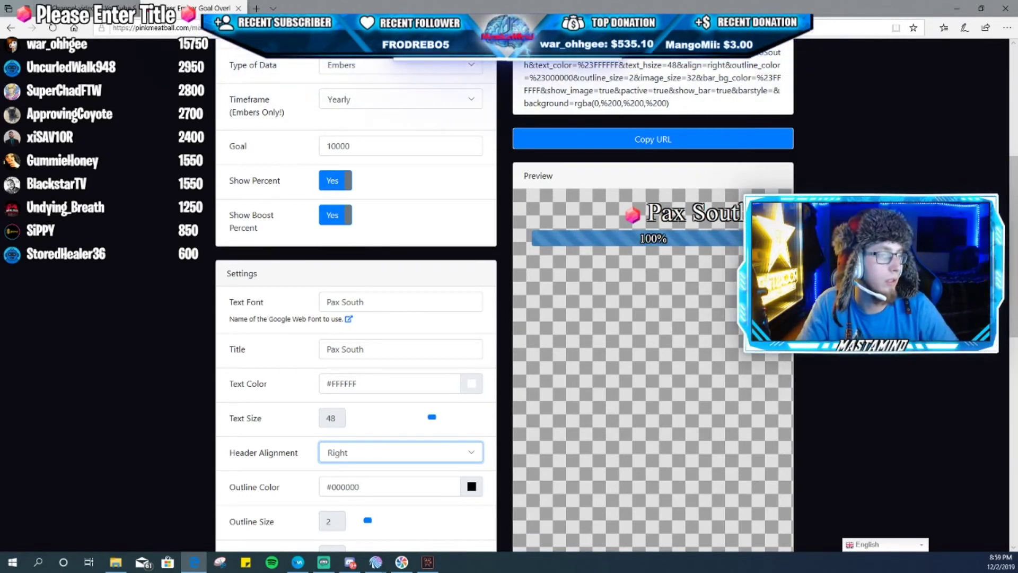
{"action": "key", "text": "Up"}
{"action": "scroll", "coordinate": [505, 295], "scroll_direction": "up", "scroll_amount": 5}
{"action": "left_click", "coordinate": [653, 446]}
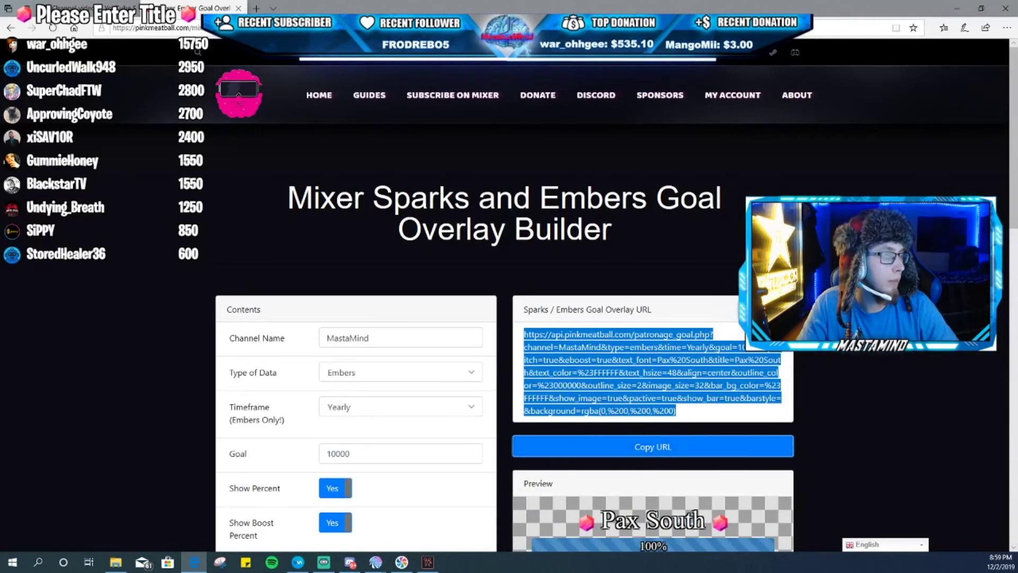
Step: Switch to Streamlabs OBS and add a new browser source named goal to the Live scene
{"action": "left_click", "coordinate": [324, 561]}
{"action": "left_click", "coordinate": [647, 404]}
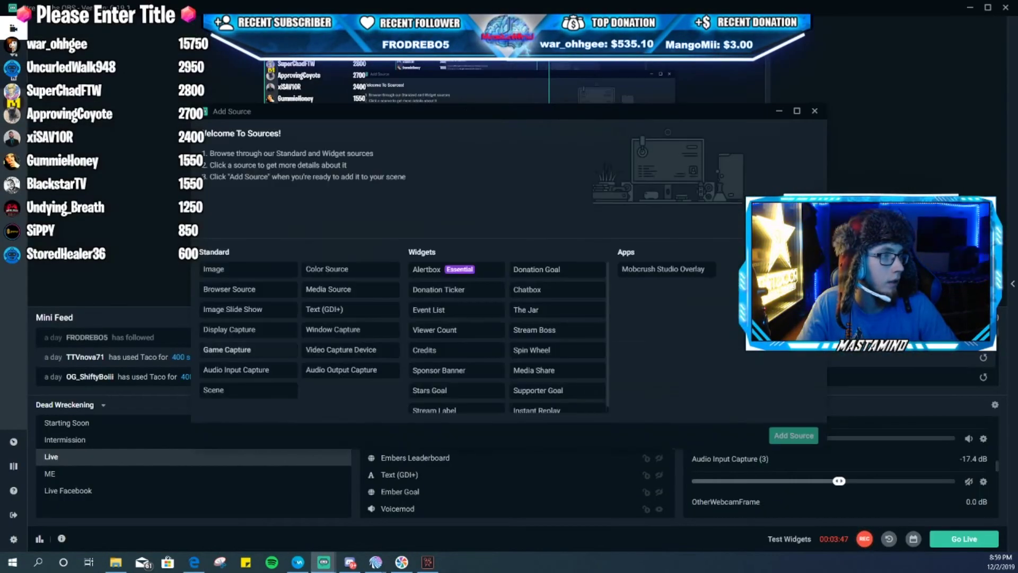
{"action": "left_click", "coordinate": [248, 289]}
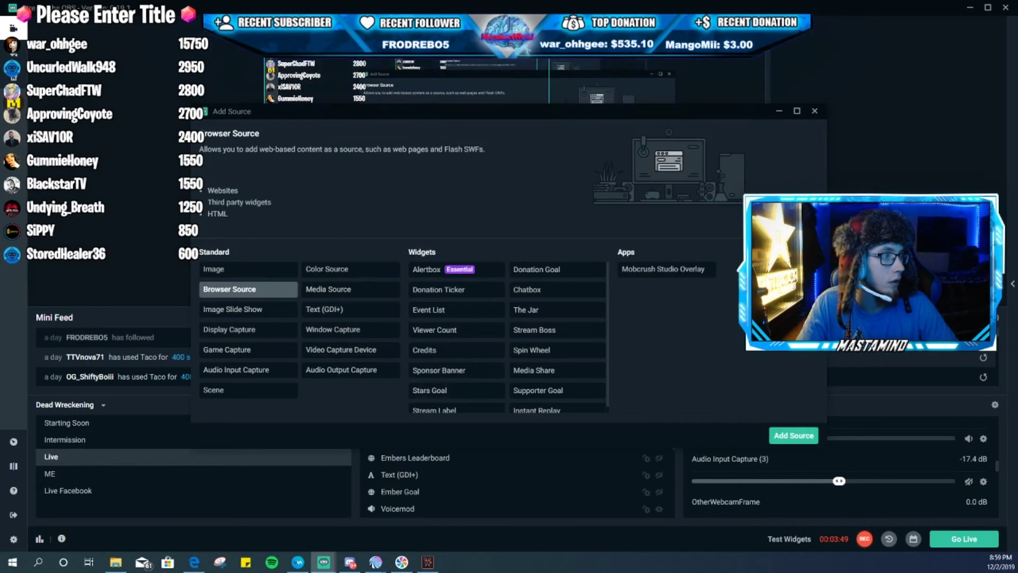
{"action": "left_click", "coordinate": [793, 435]}
{"action": "left_click", "coordinate": [458, 347]}
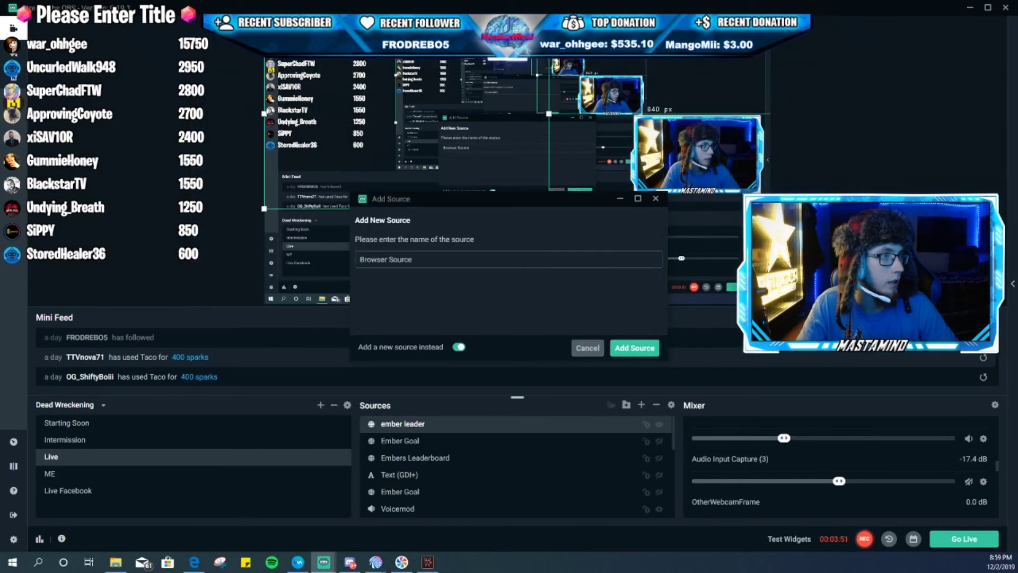
{"action": "triple_click", "coordinate": [386, 259]}
{"action": "type", "text": "goal"}
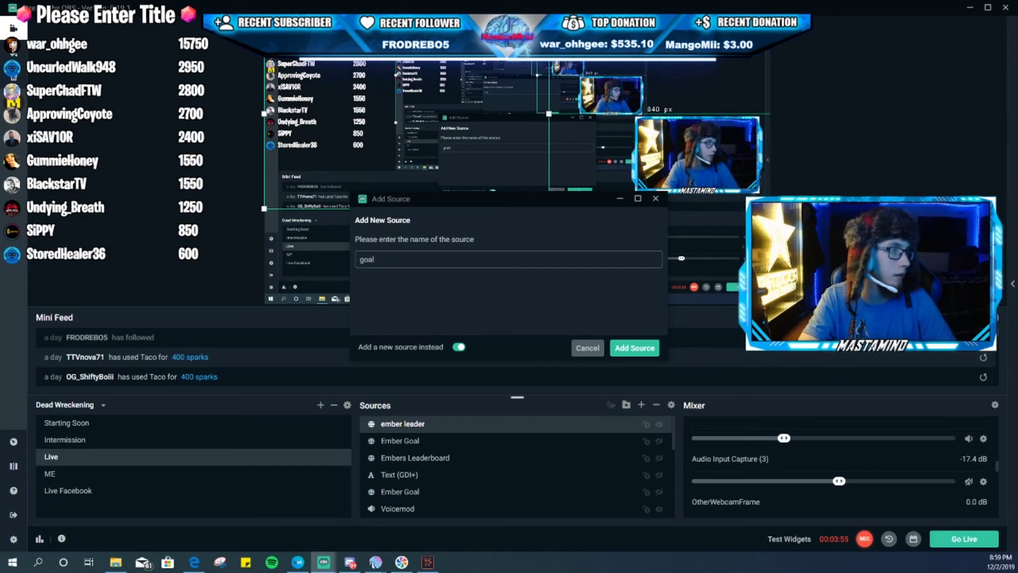
{"action": "key", "text": "Return"}
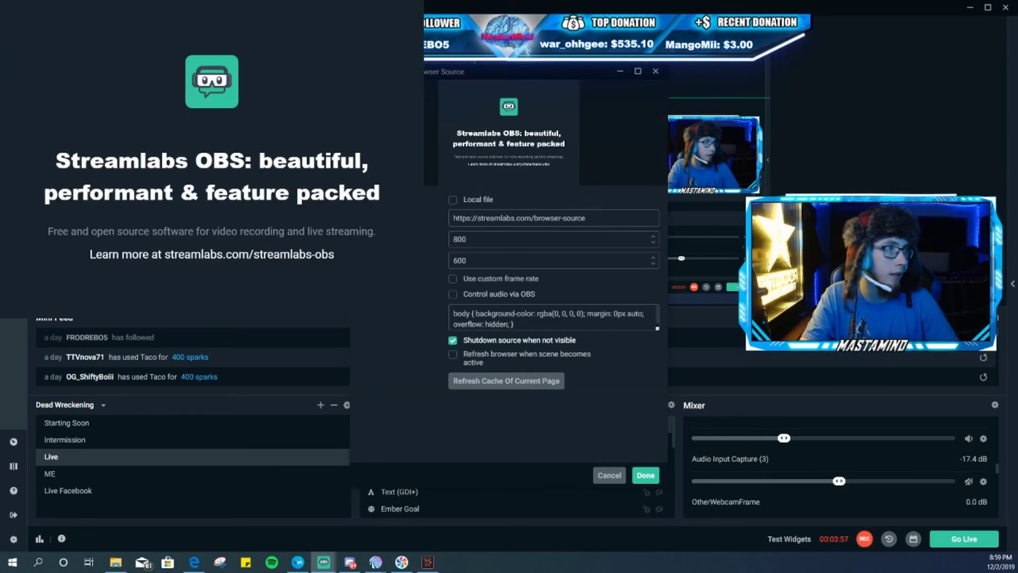
Step: Replace the browser source's default URL with the copied goal overlay URL and save the settings
{"action": "left_click_drag", "start_coordinate": [587, 217], "coordinate": [452, 218]}
{"action": "key", "text": "ctrl+v"}
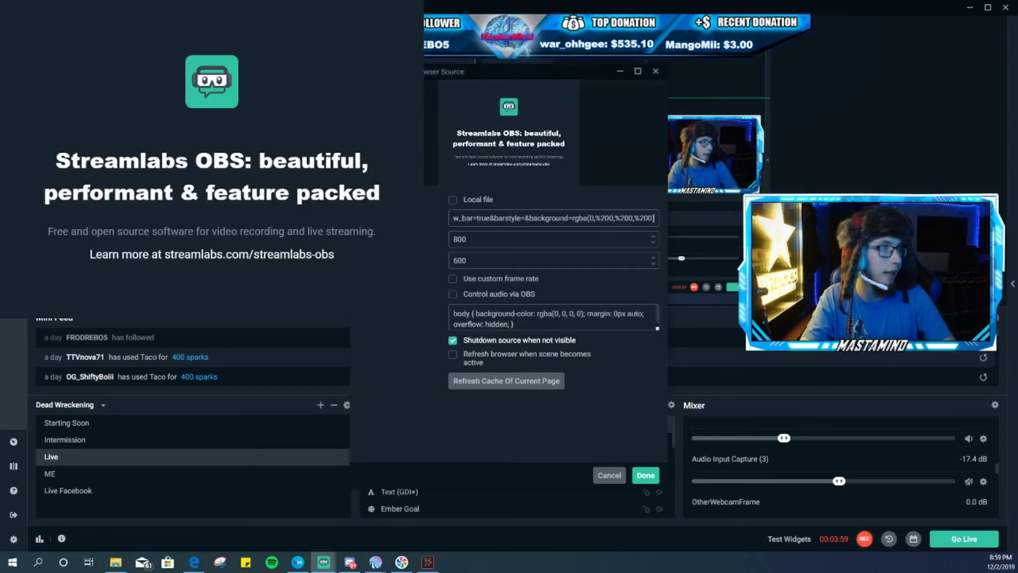
{"action": "key", "text": "Tab"}
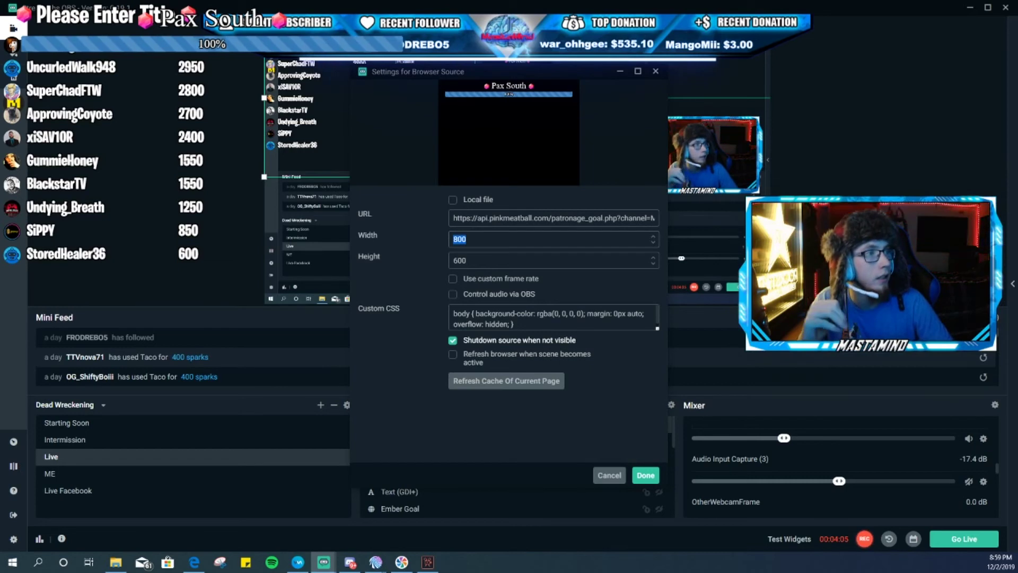
{"action": "key", "text": "Return"}
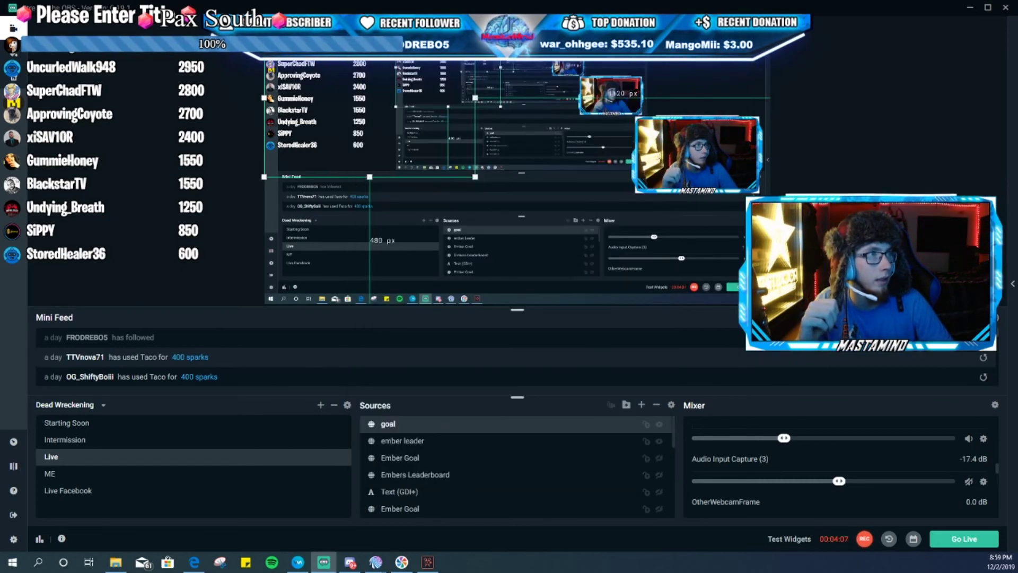
Step: Move the goal overlay to the lower middle of the scene preview
{"action": "left_click_drag", "start_coordinate": [379, 249], "coordinate": [513, 255]}
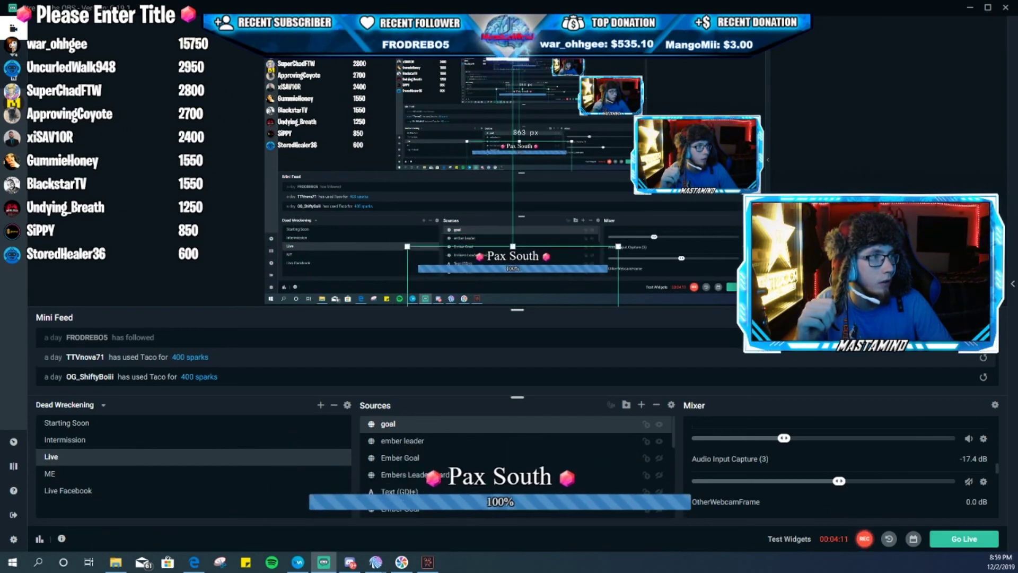